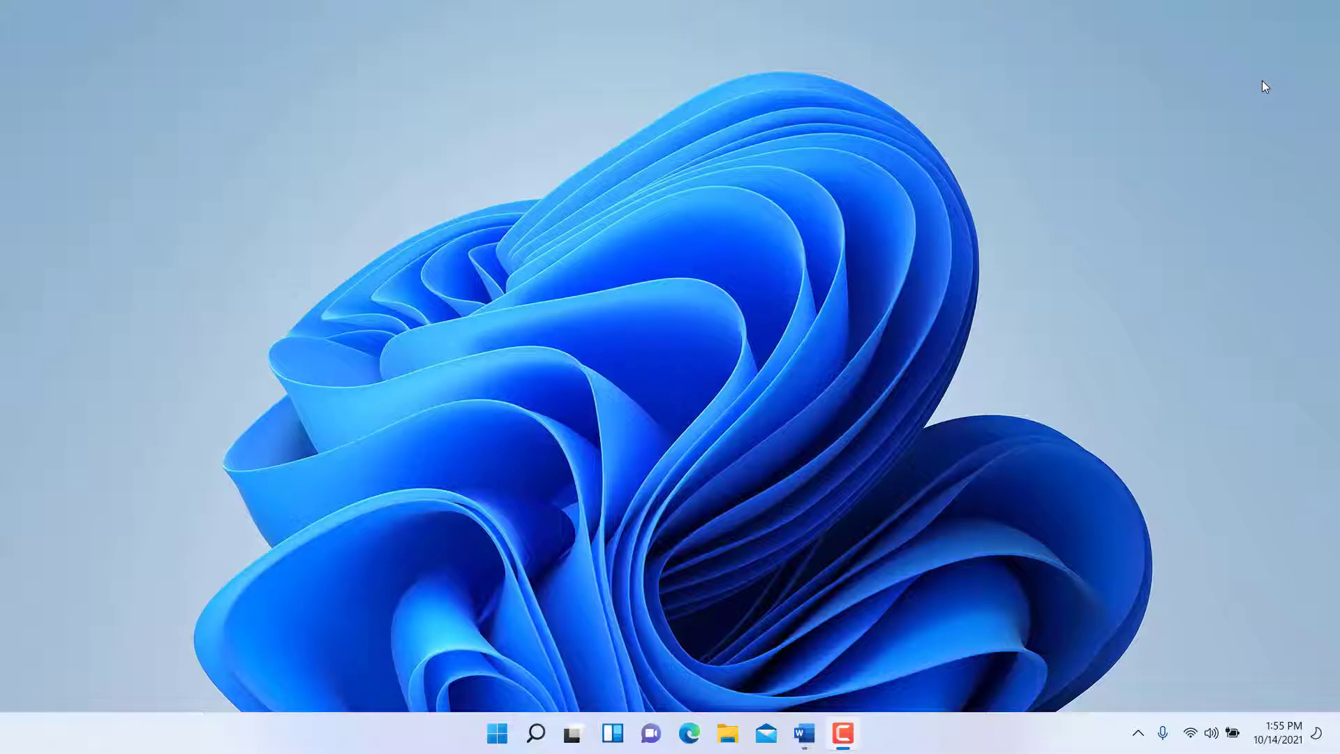
- Browse the taskbar menu, search flyout and Start menu, then dismiss them
right_click(961, 744)
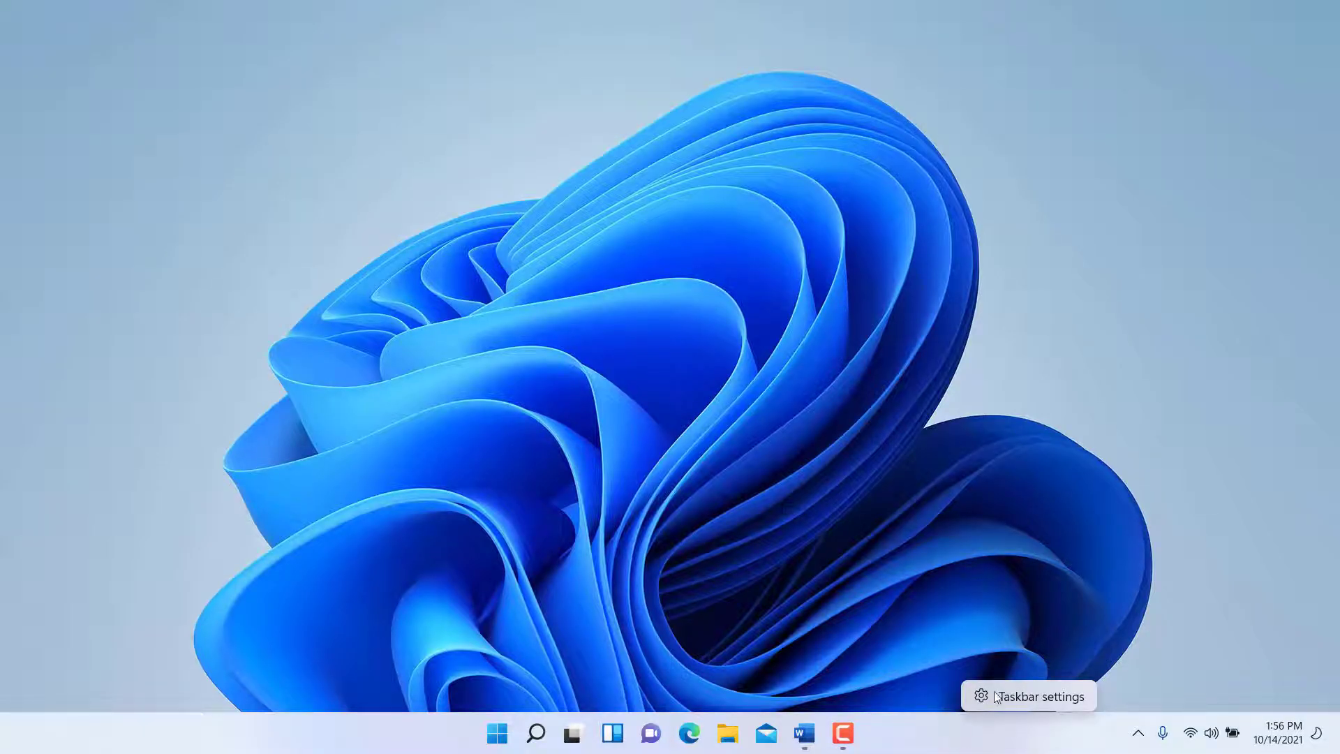
click(937, 744)
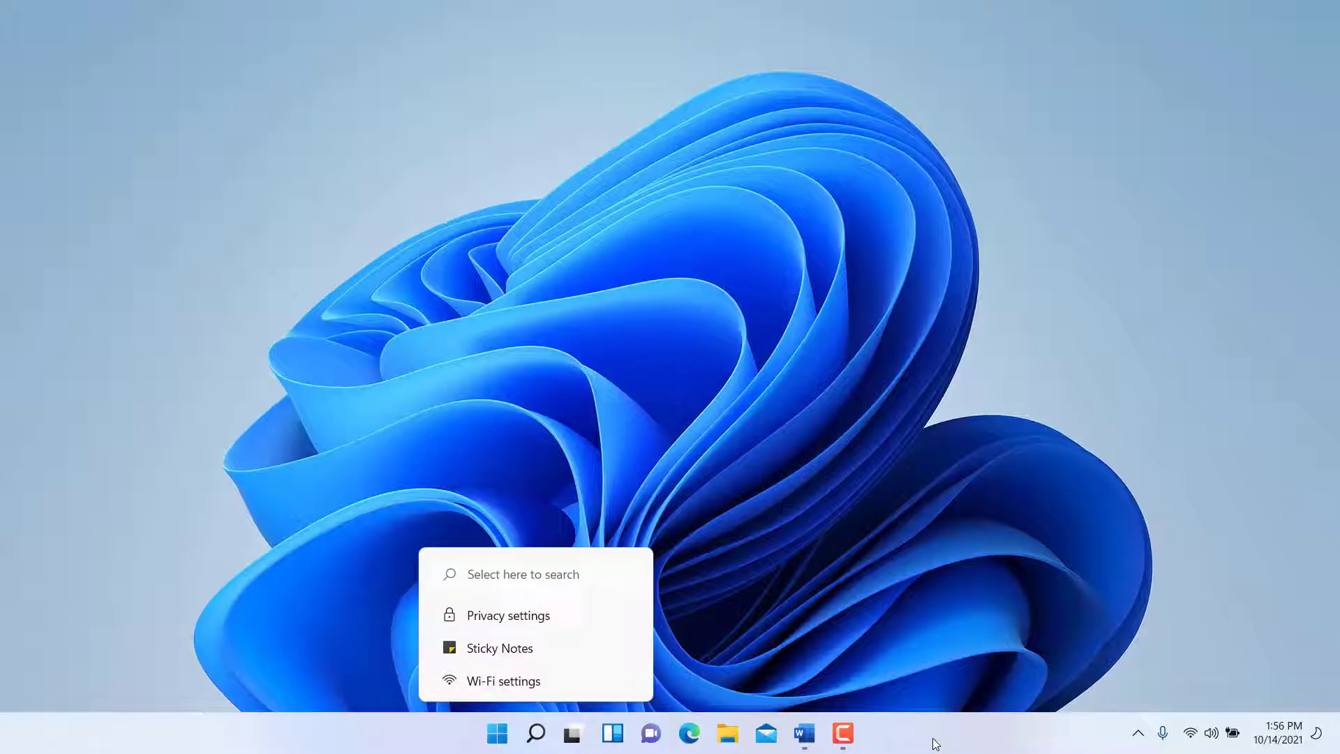
click(454, 752)
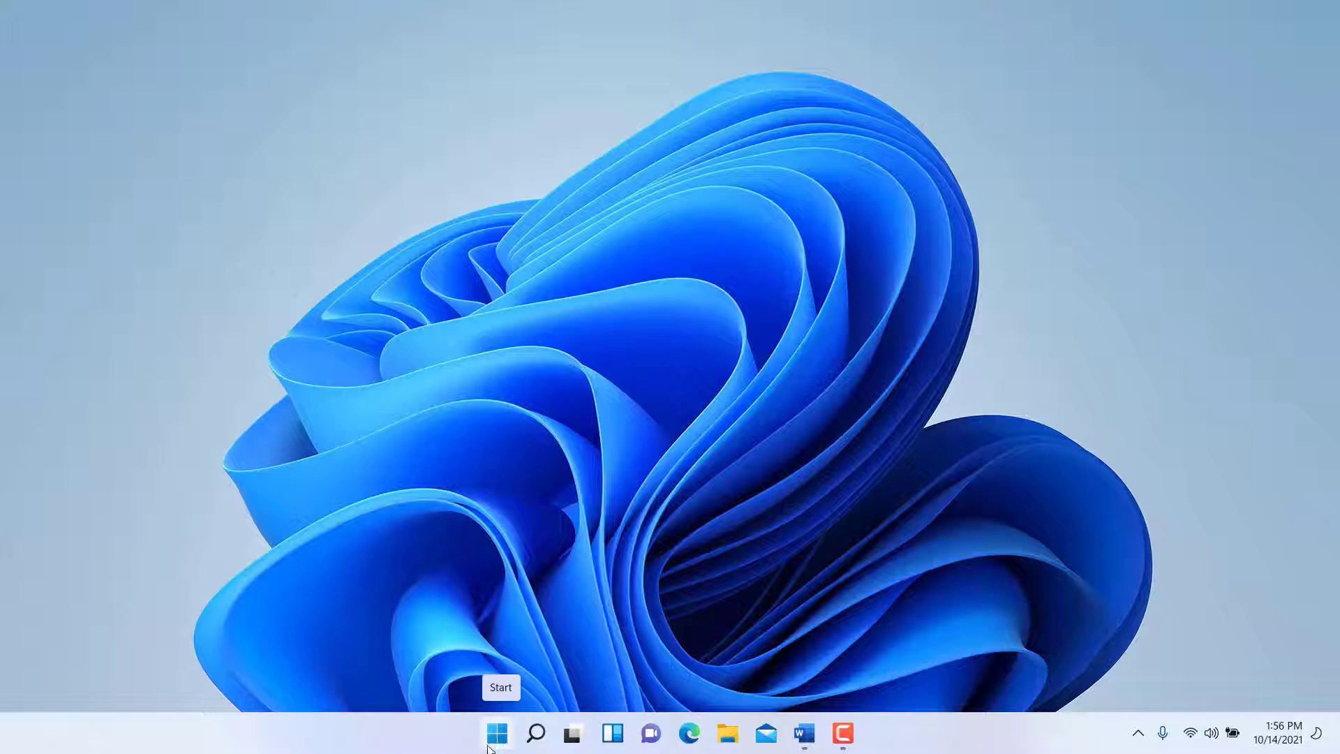
click(489, 748)
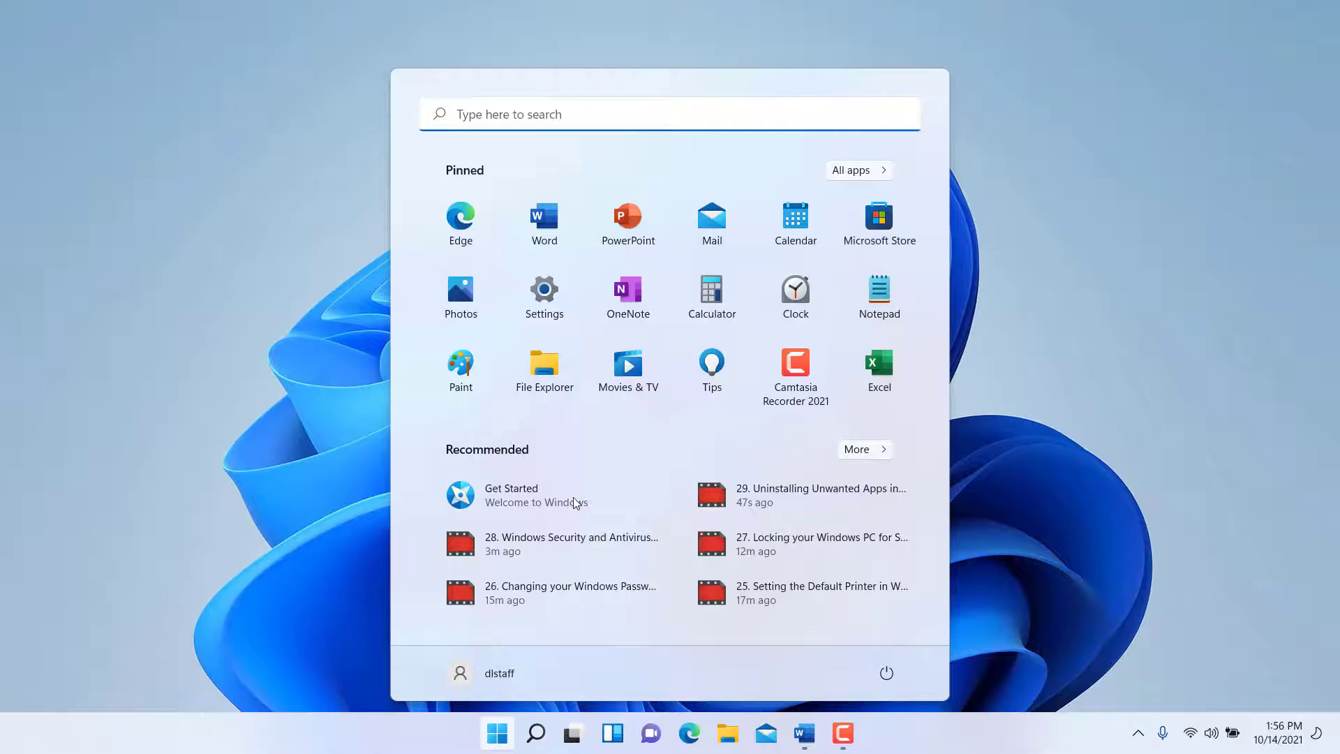
click(573, 498)
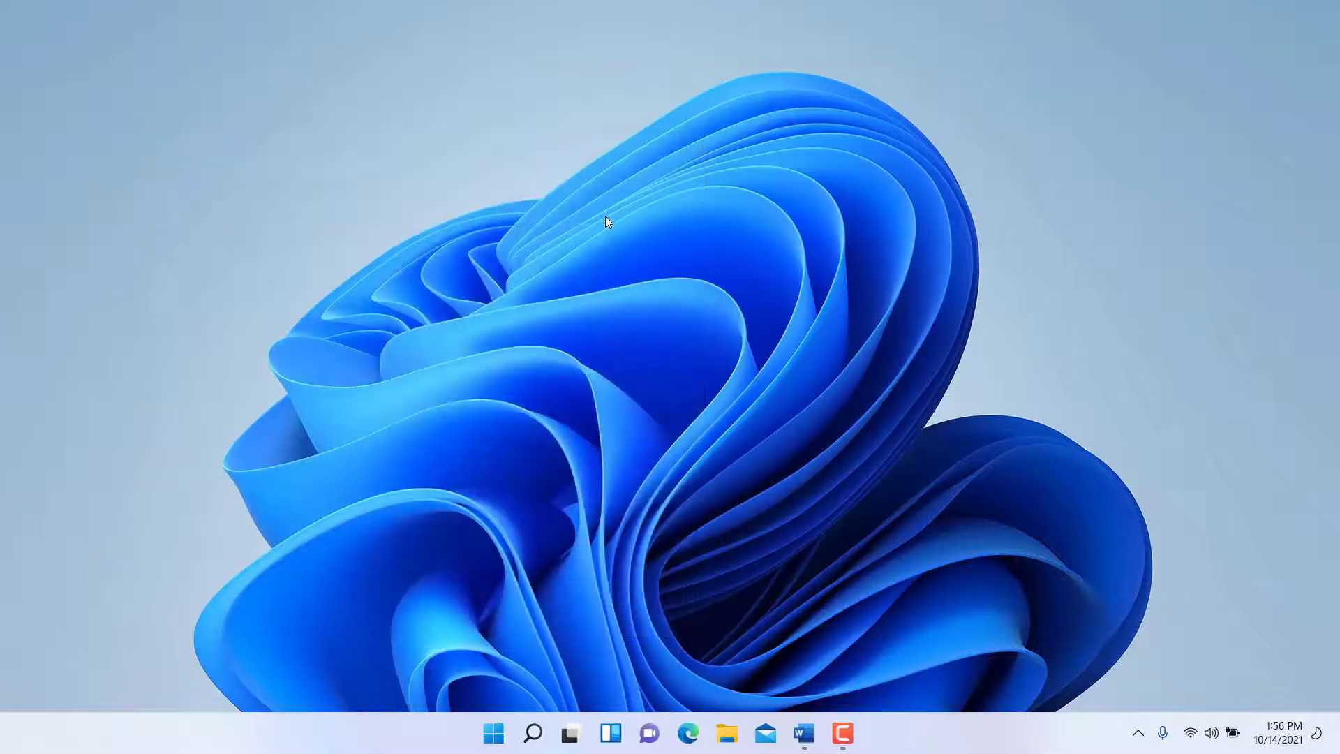
- Launch Task Manager from the Start quick-link menu and switch to Fewer details
right_click(498, 740)
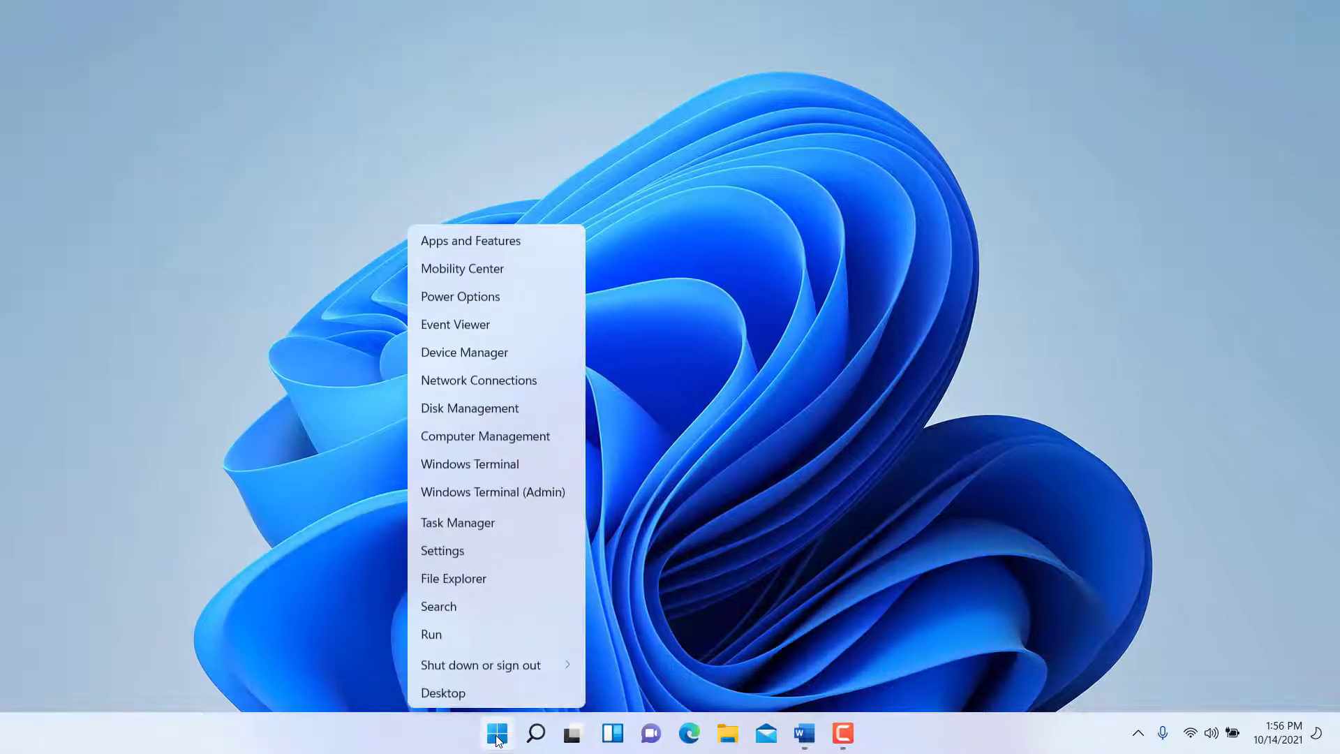
click(460, 524)
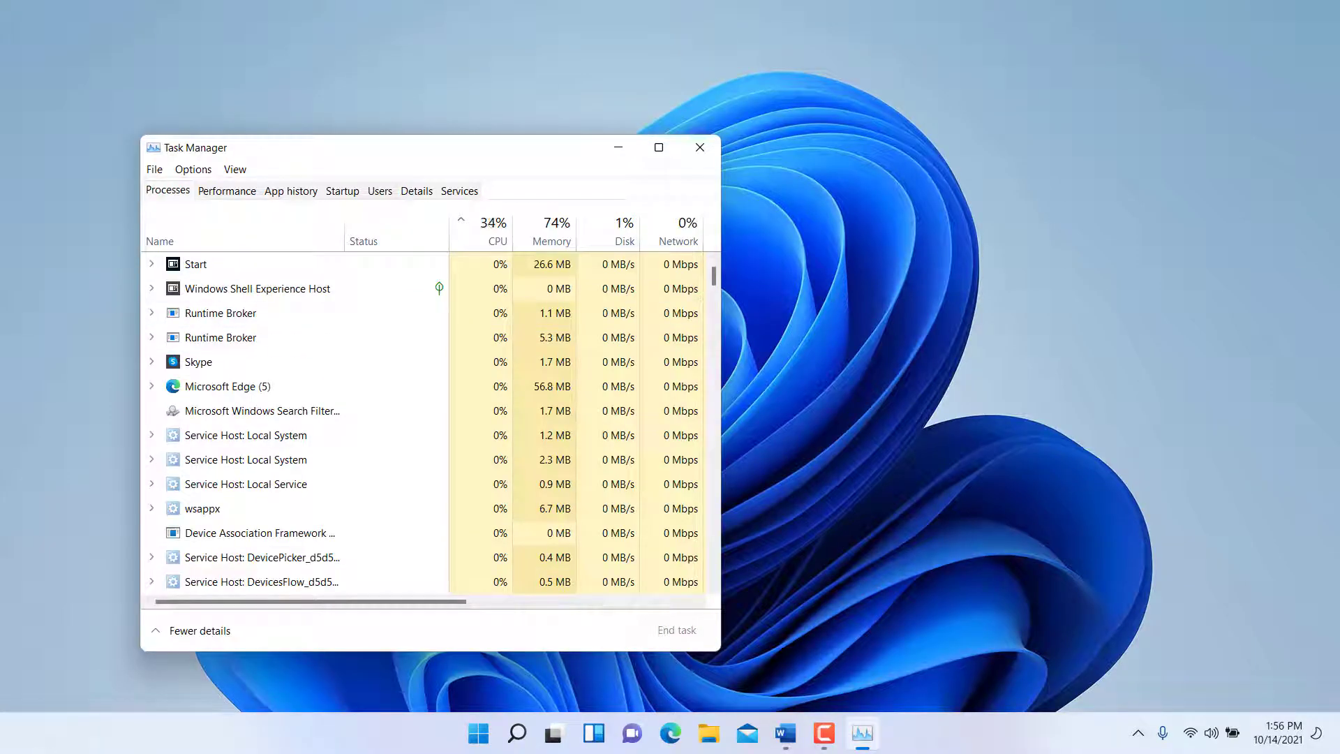
click(201, 630)
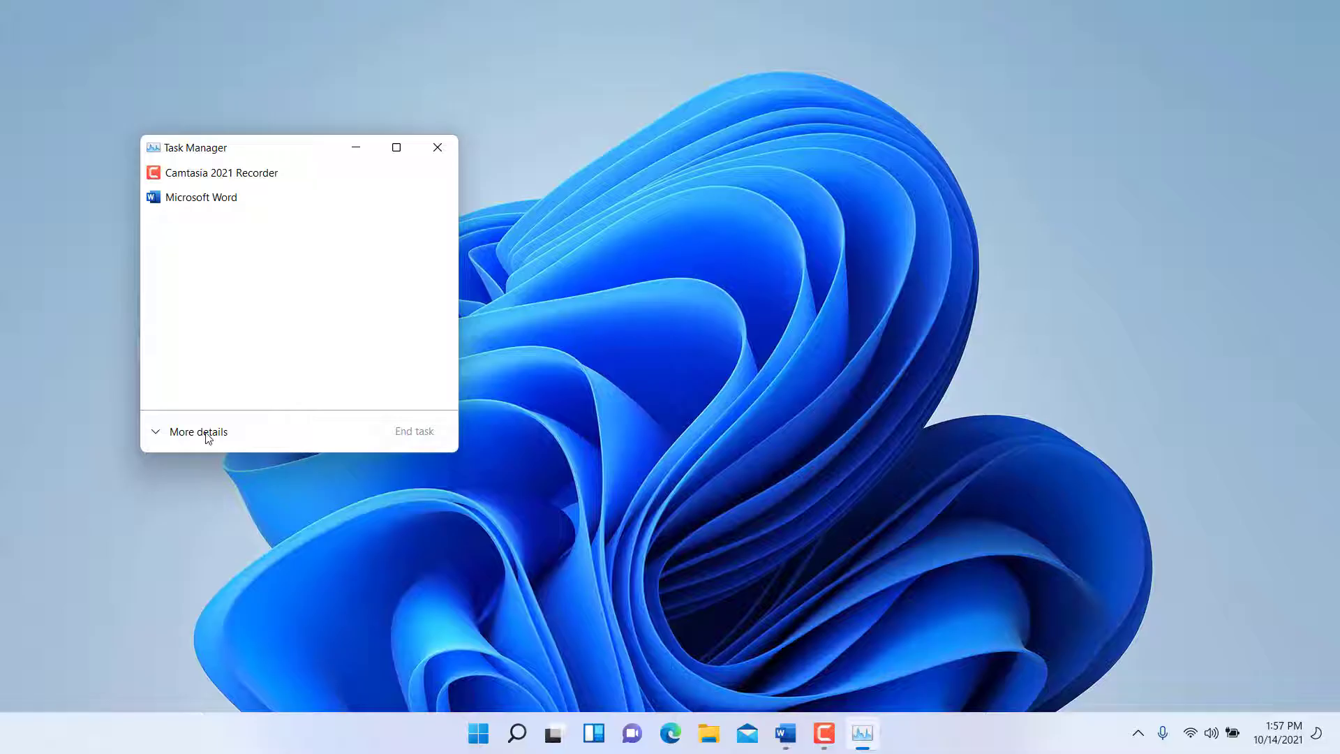
- Expand Task Manager to More details and scroll through the background processes
click(198, 437)
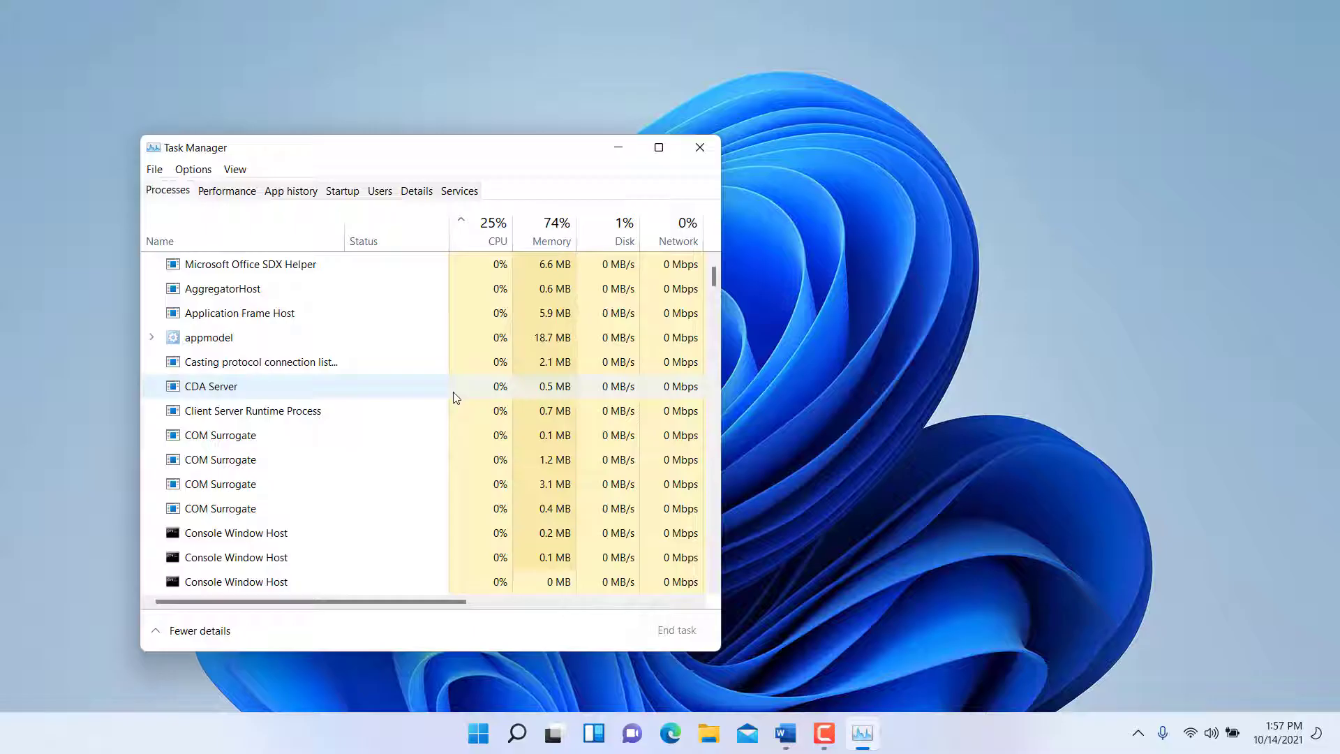
scroll(455, 397, down, 1)
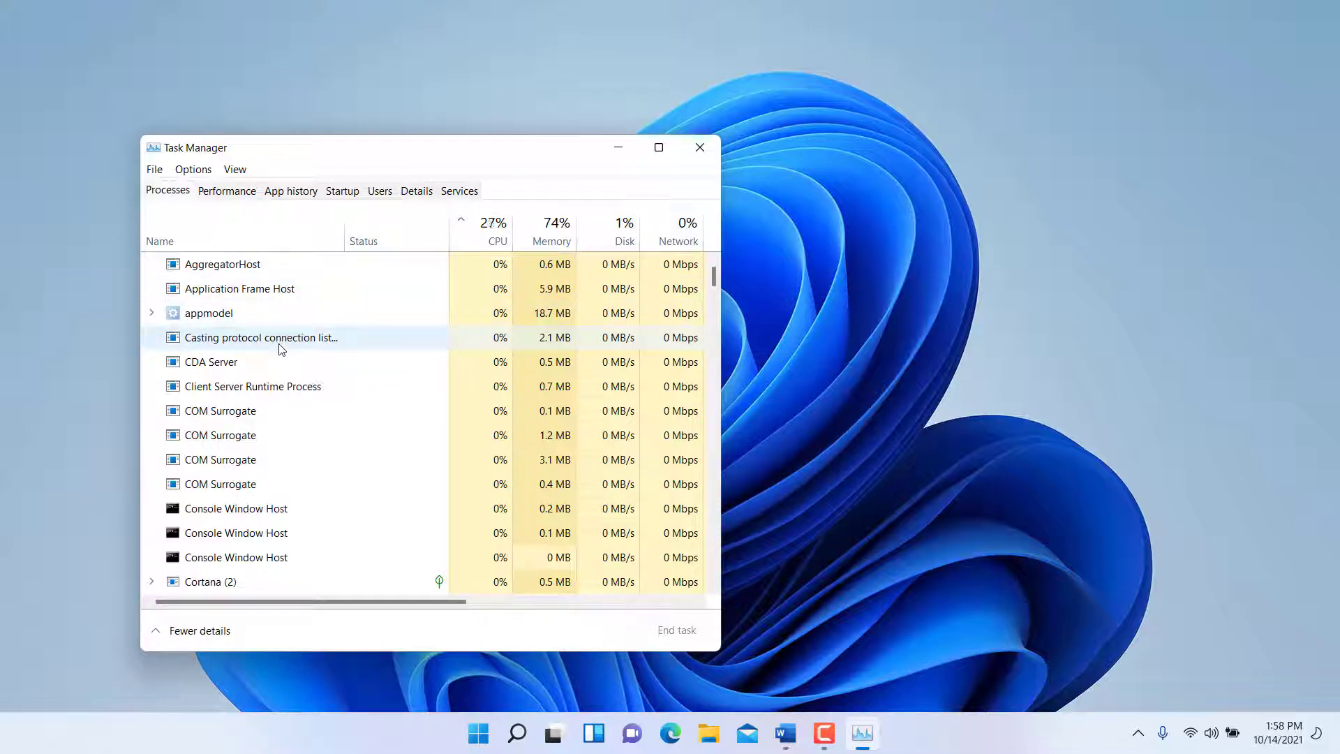
- Sort processes by CPU, highest first, and end Process Lasso Core Engine
click(481, 229)
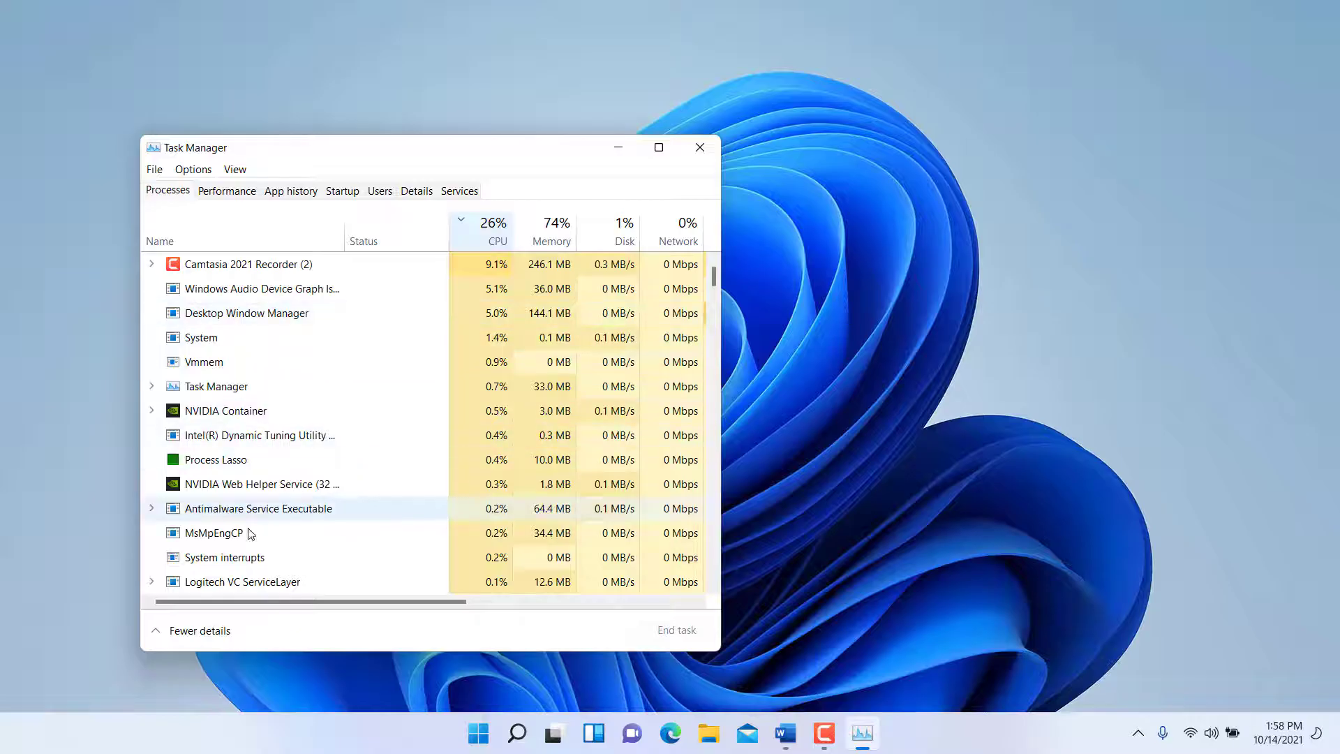
click(258, 515)
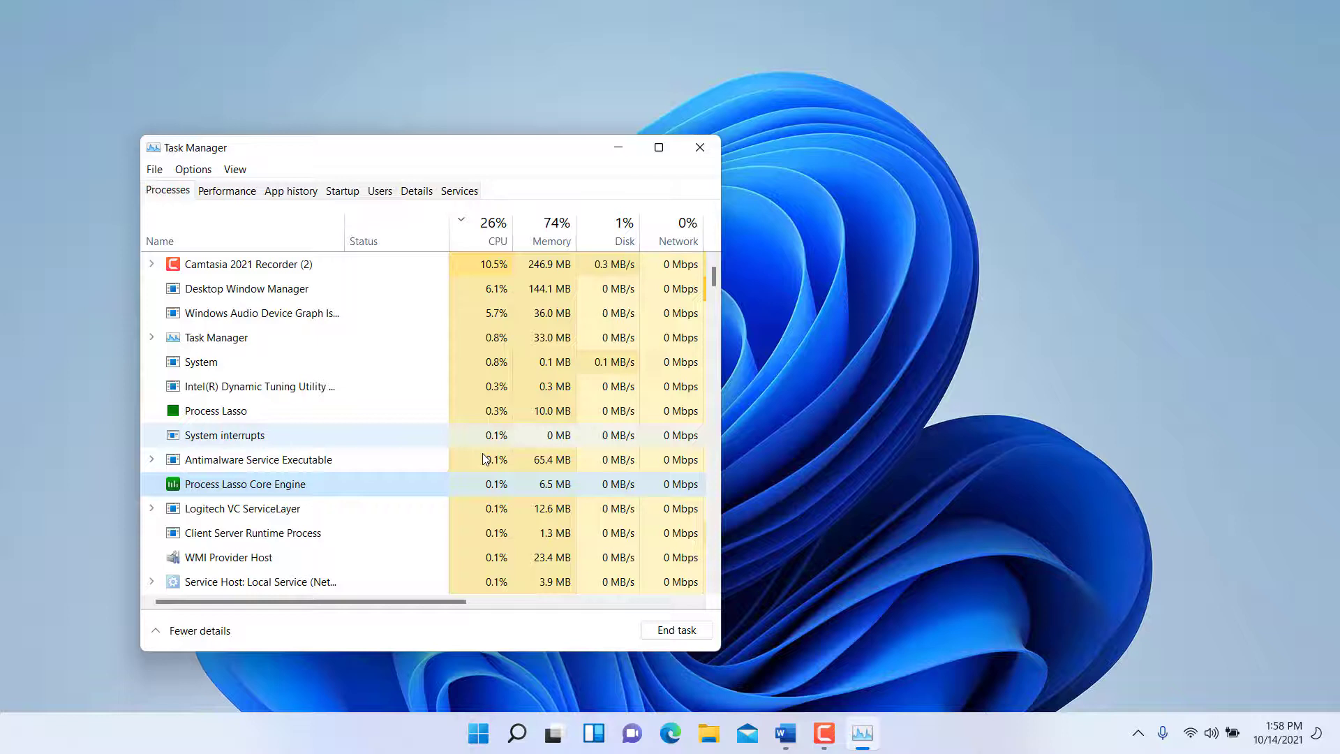
click(676, 632)
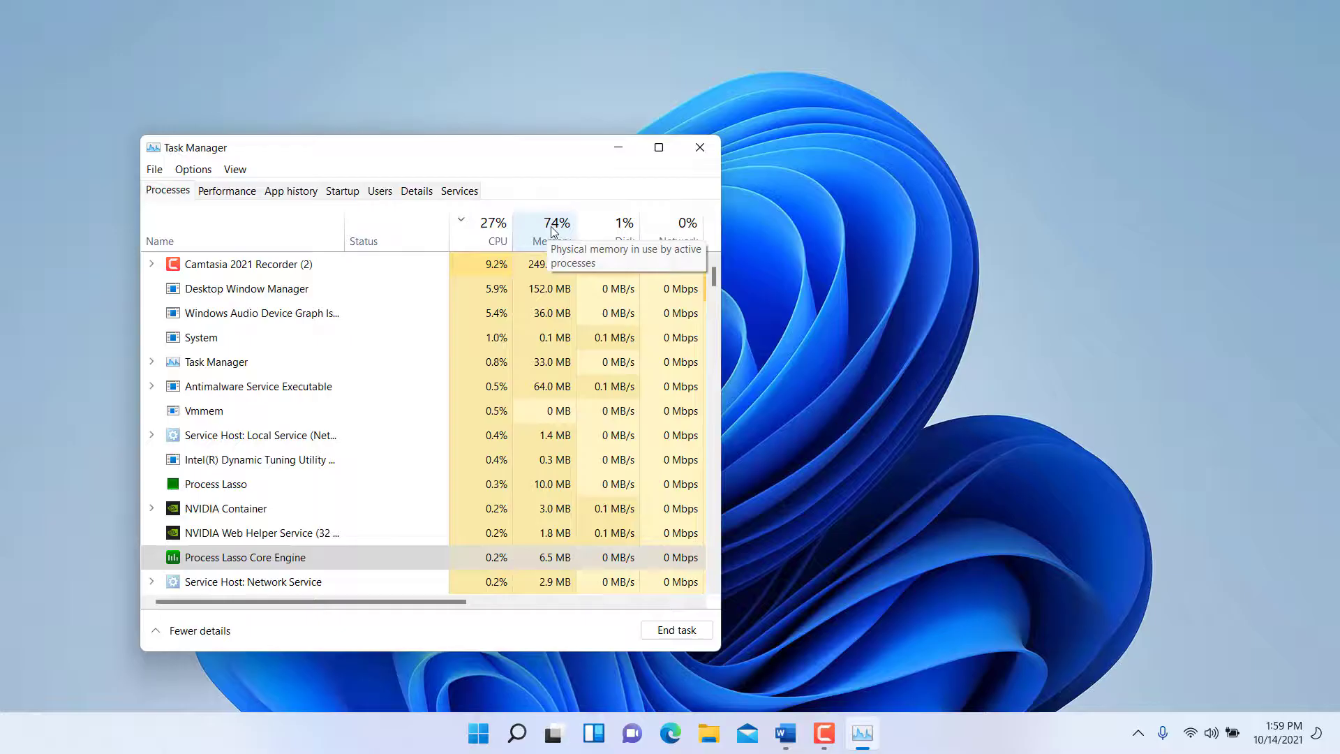
- Sort processes by Memory, then by Disk, and move to the Performance tab
click(555, 234)
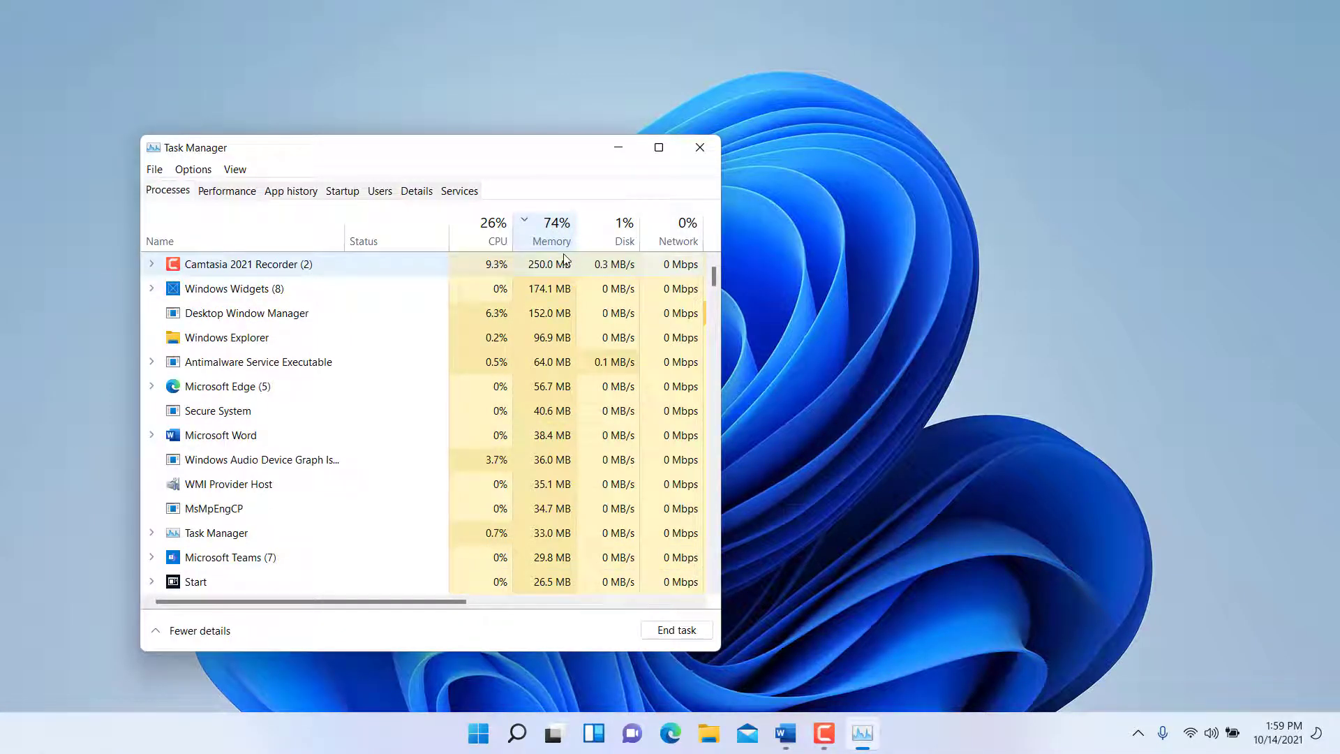
click(619, 238)
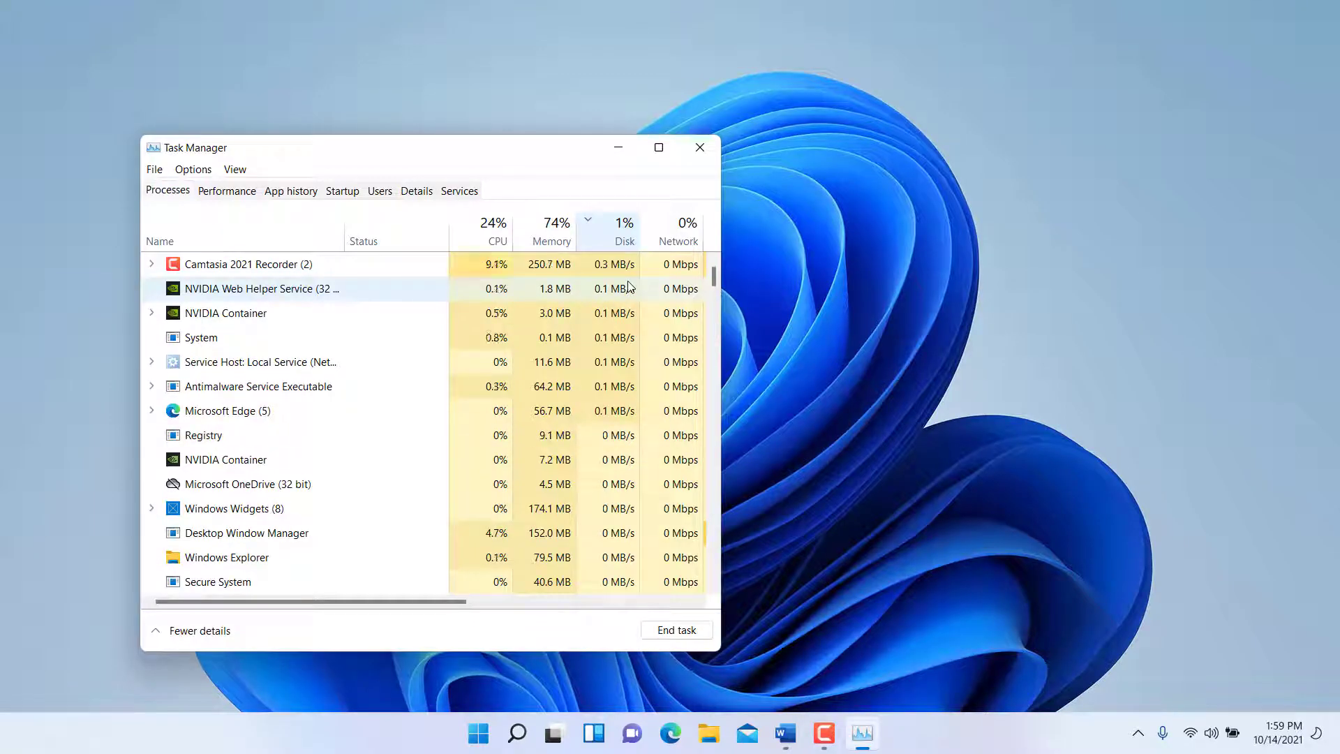
click(227, 191)
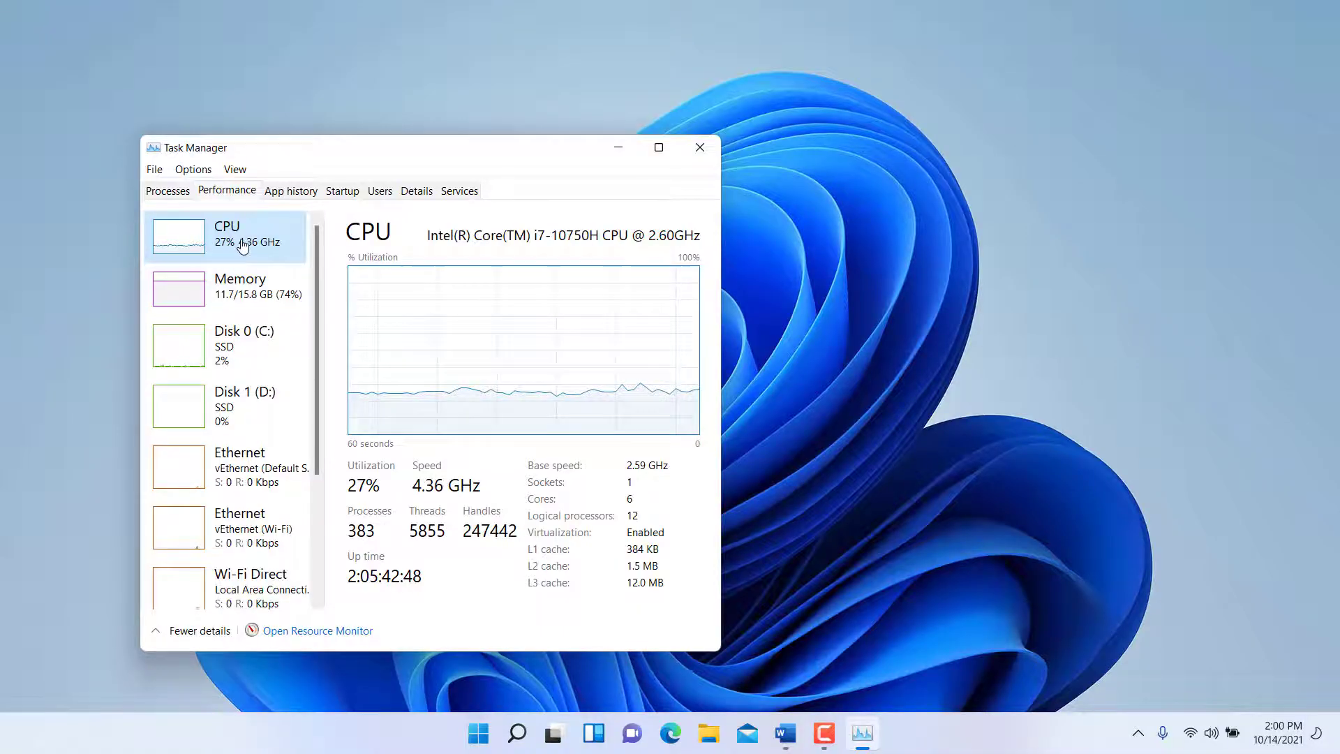
- Check Memory, then Disk 0 (C:) Samsung SSD 970 EVO graphs, scrolling the device list
click(193, 301)
click(182, 350)
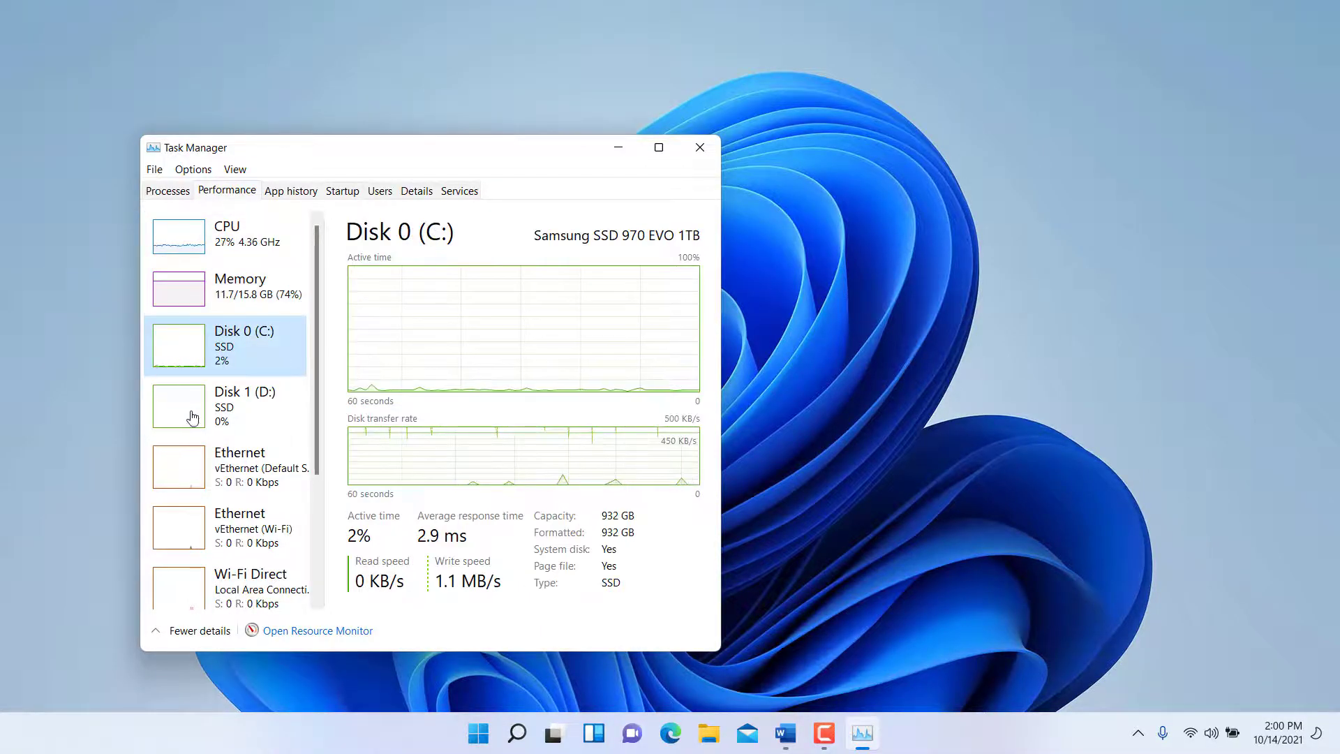
scroll(195, 485, down, 1)
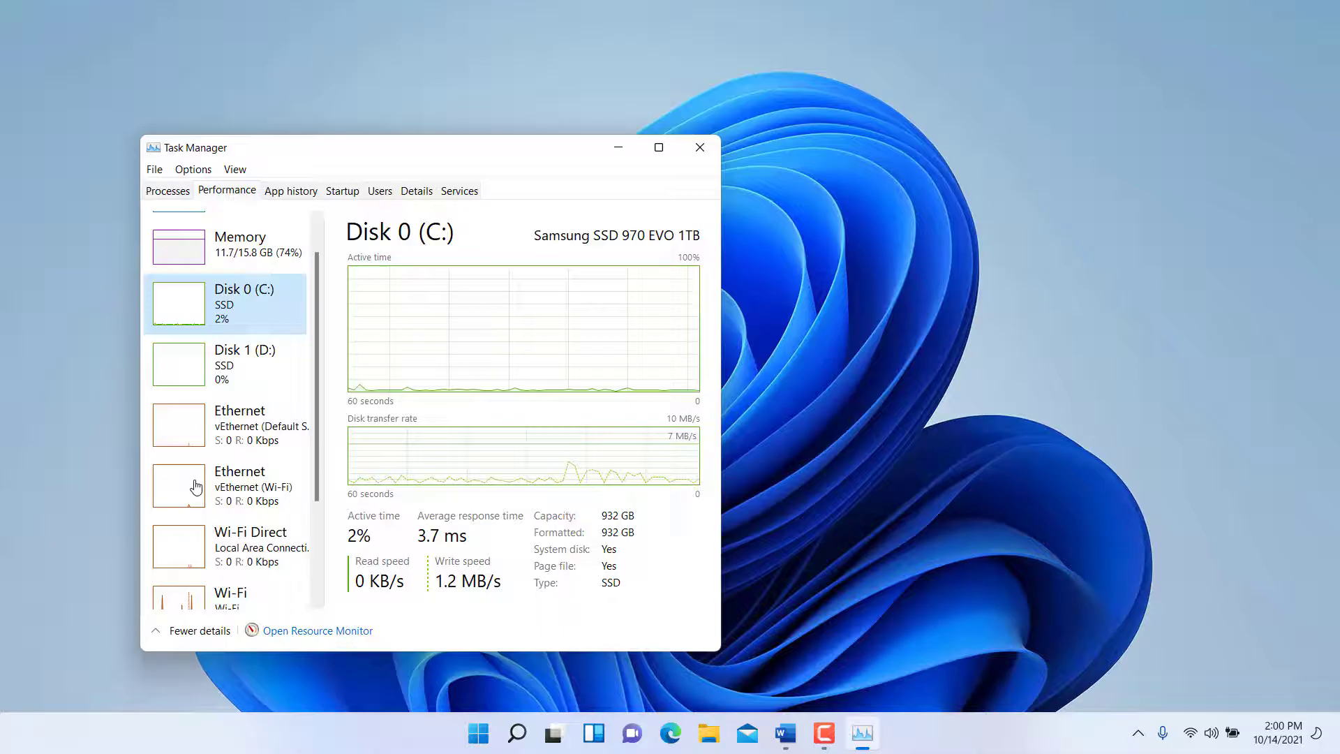
scroll(195, 488, down, 1)
scroll(190, 509, down, 1)
scroll(187, 527, down, 1)
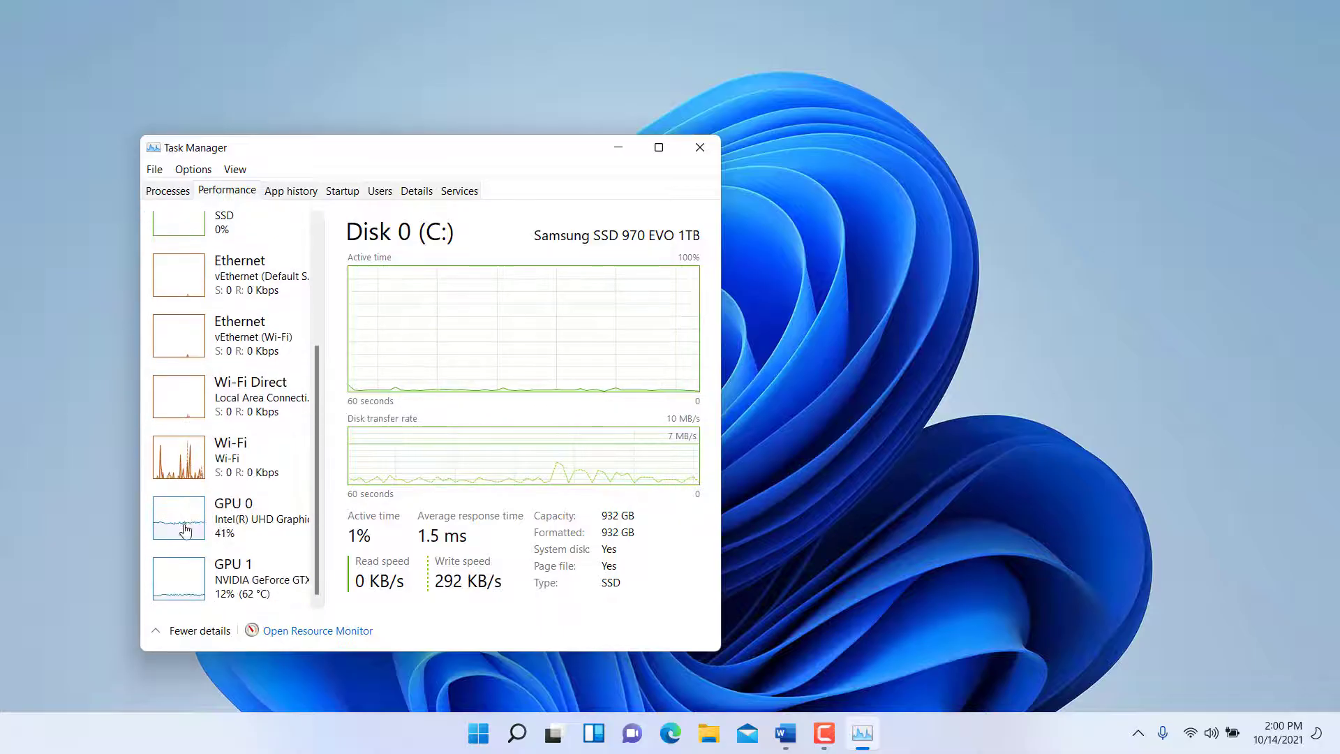
scroll(299, 531, up, 2)
scroll(289, 501, up, 2)
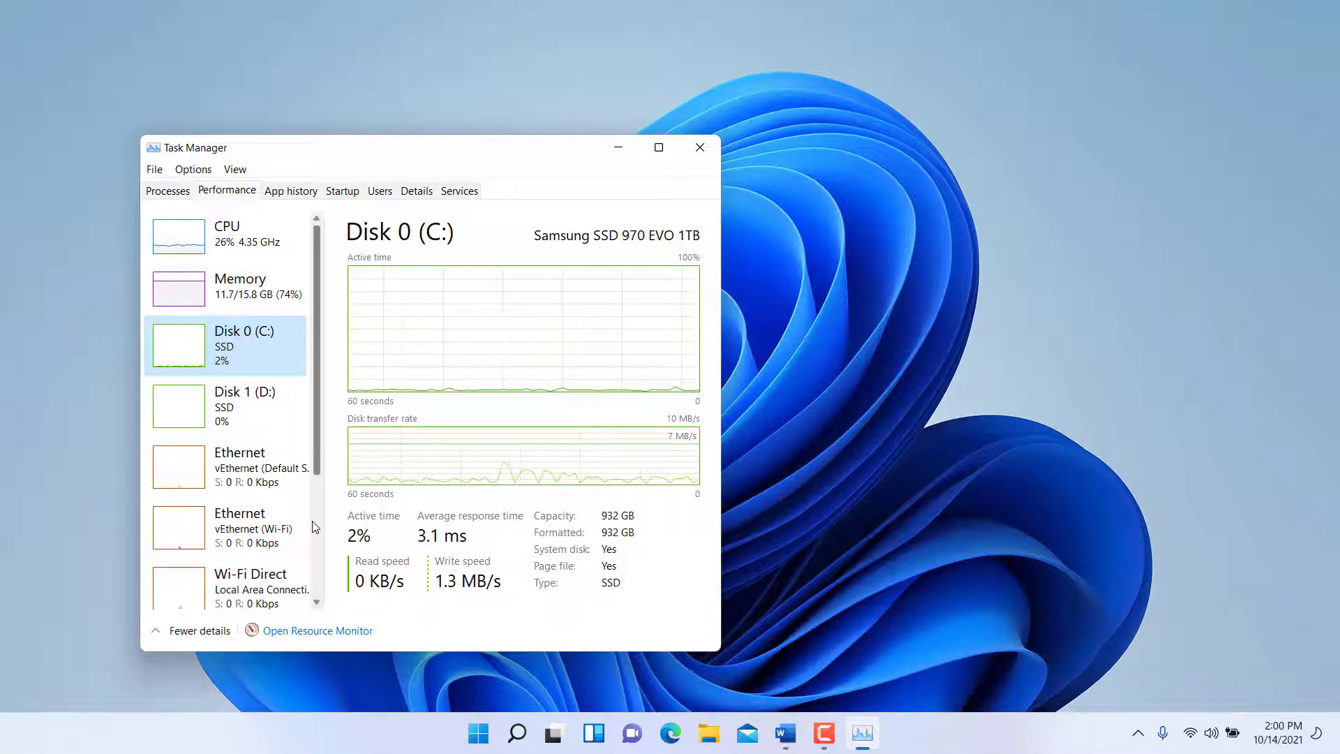
- Open Resource Monitor, sort CPU processes by PID and disk activity by Read (B/sec)
click(299, 631)
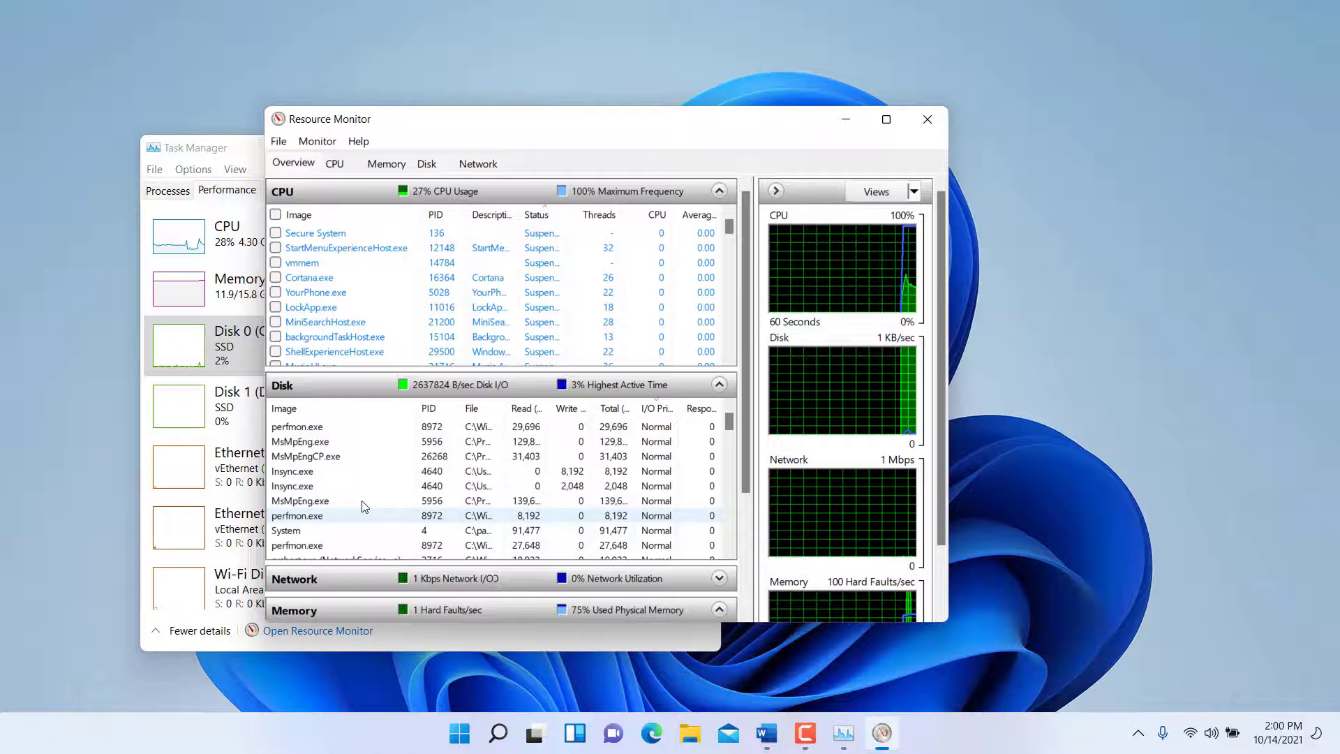
click(441, 213)
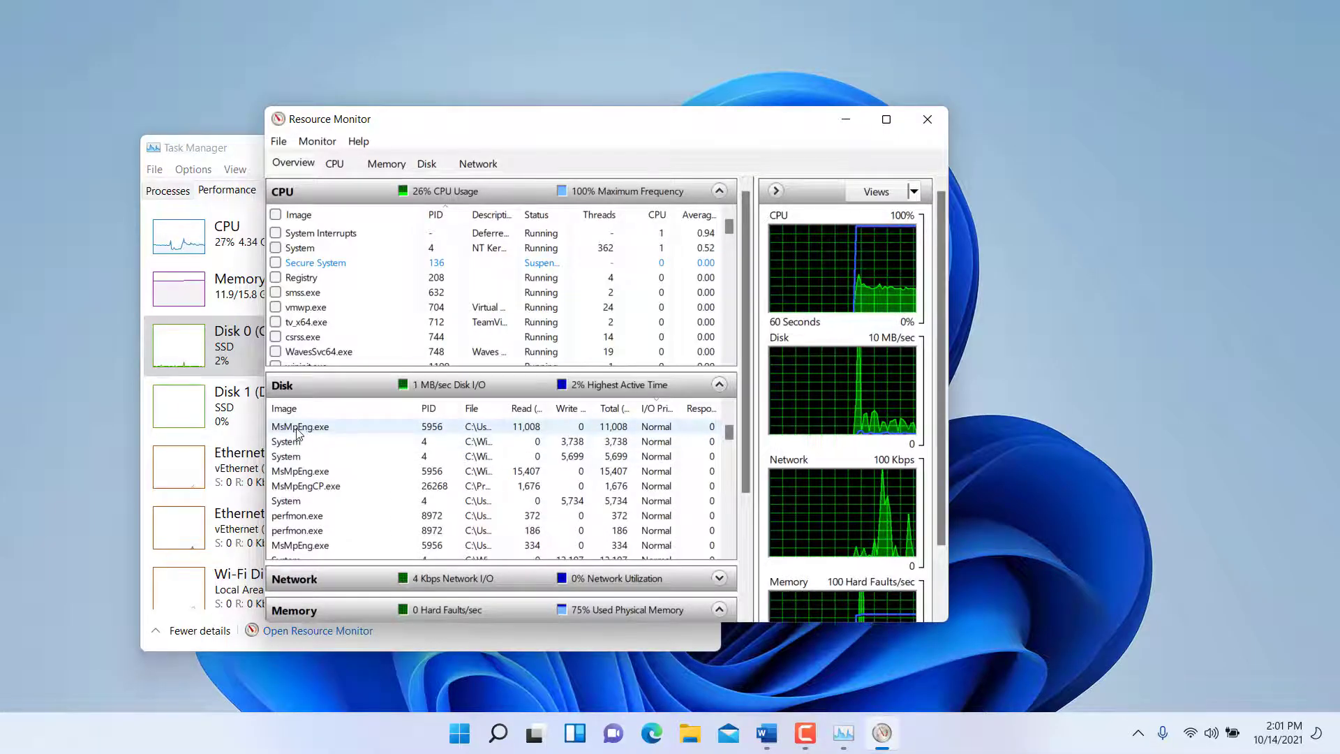
click(508, 429)
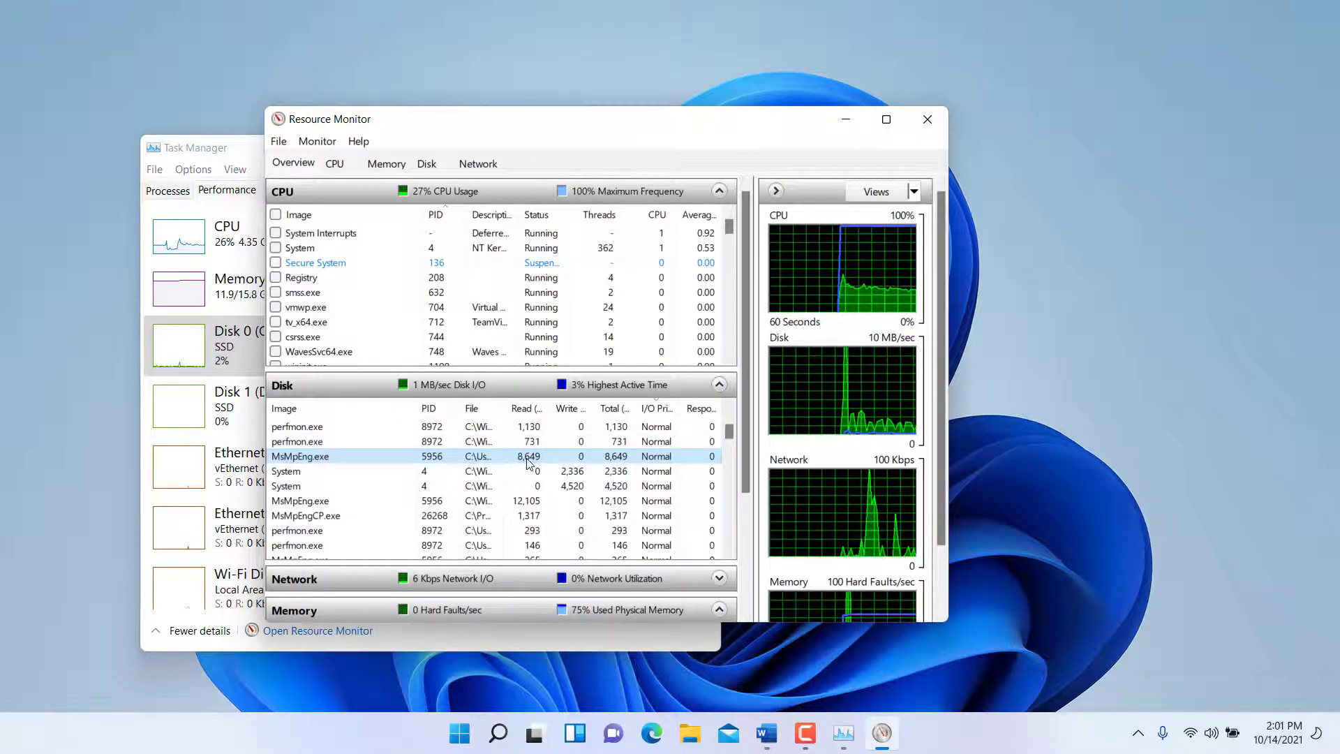
click(527, 412)
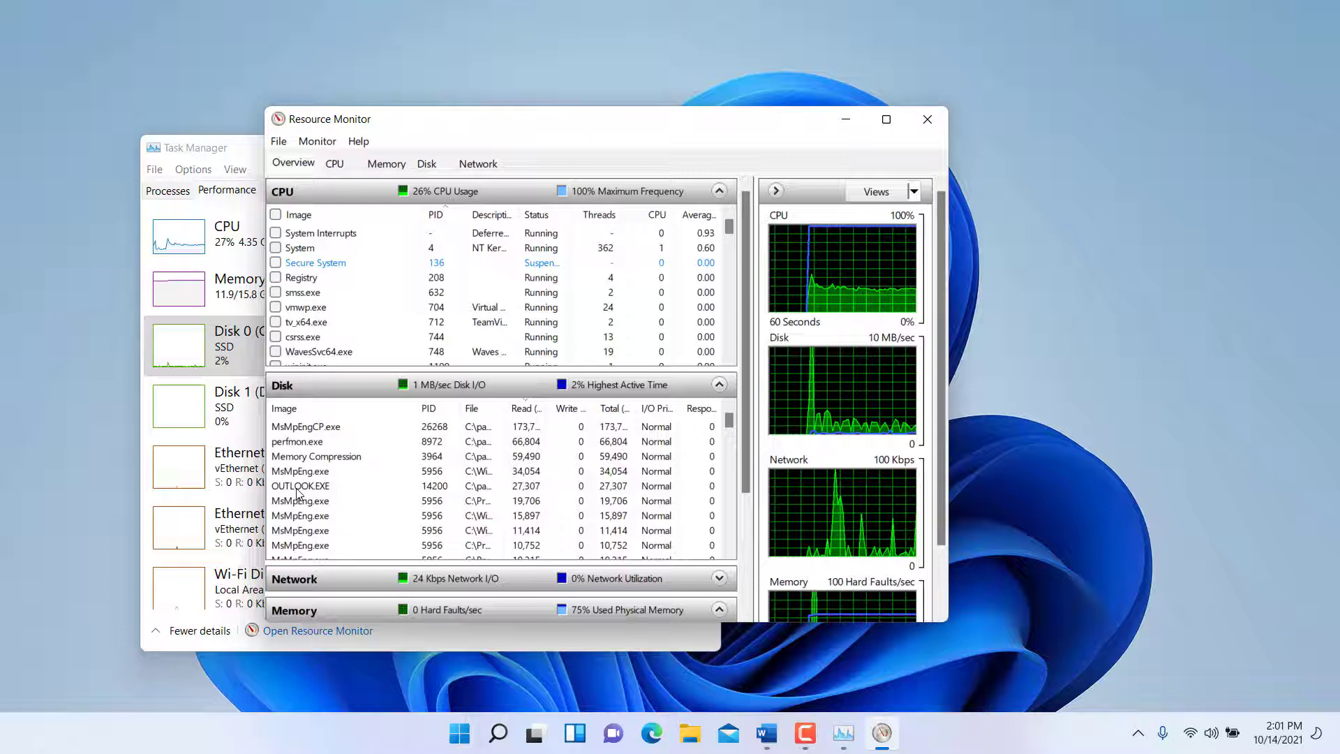
click(301, 430)
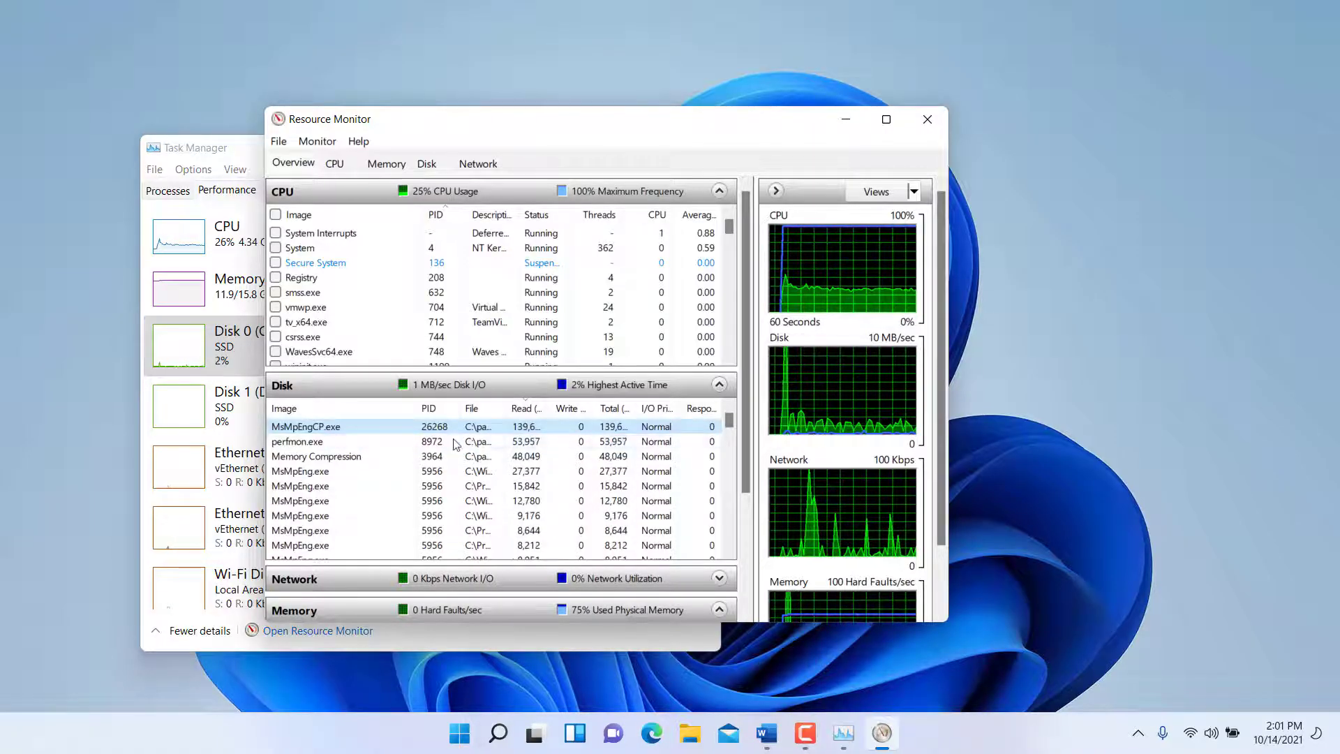
click(335, 166)
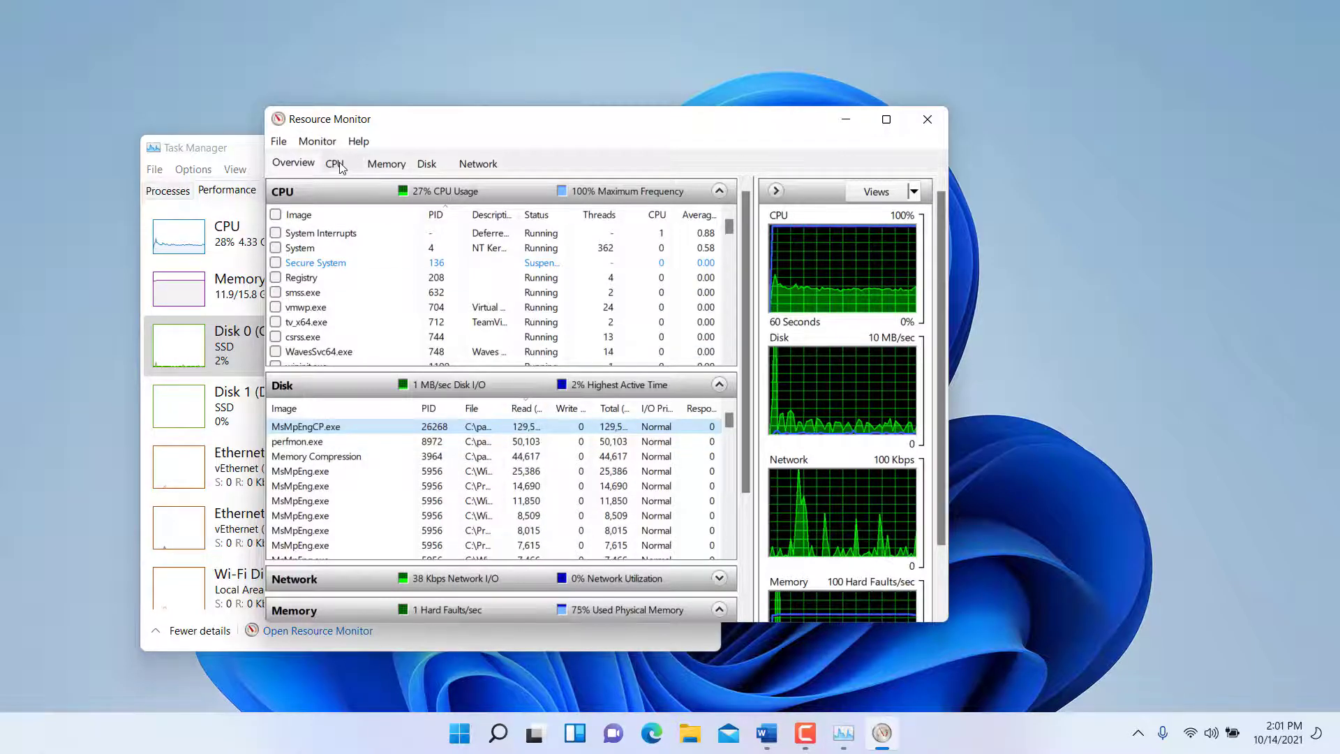
- Cycle through the Overview, CPU, Memory, Disk and Network breakdowns, then close Resource Monitor
click(286, 167)
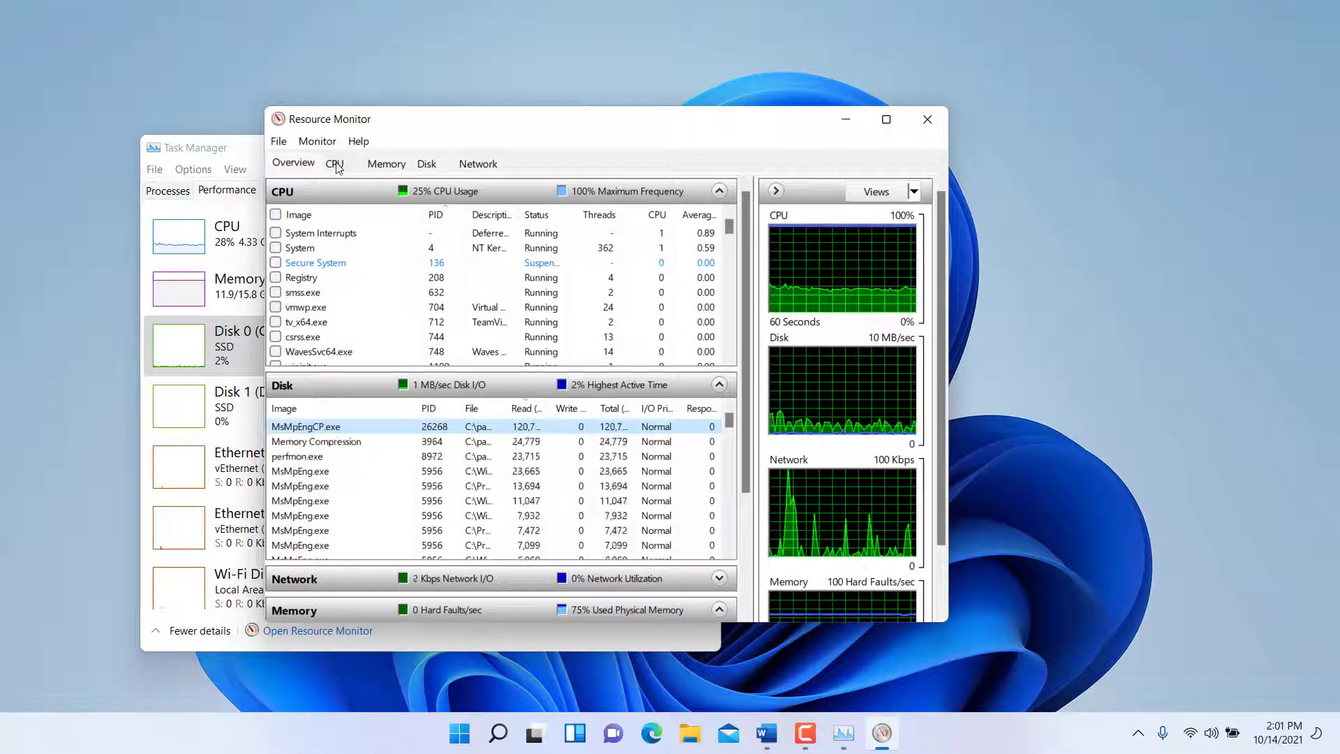
click(337, 167)
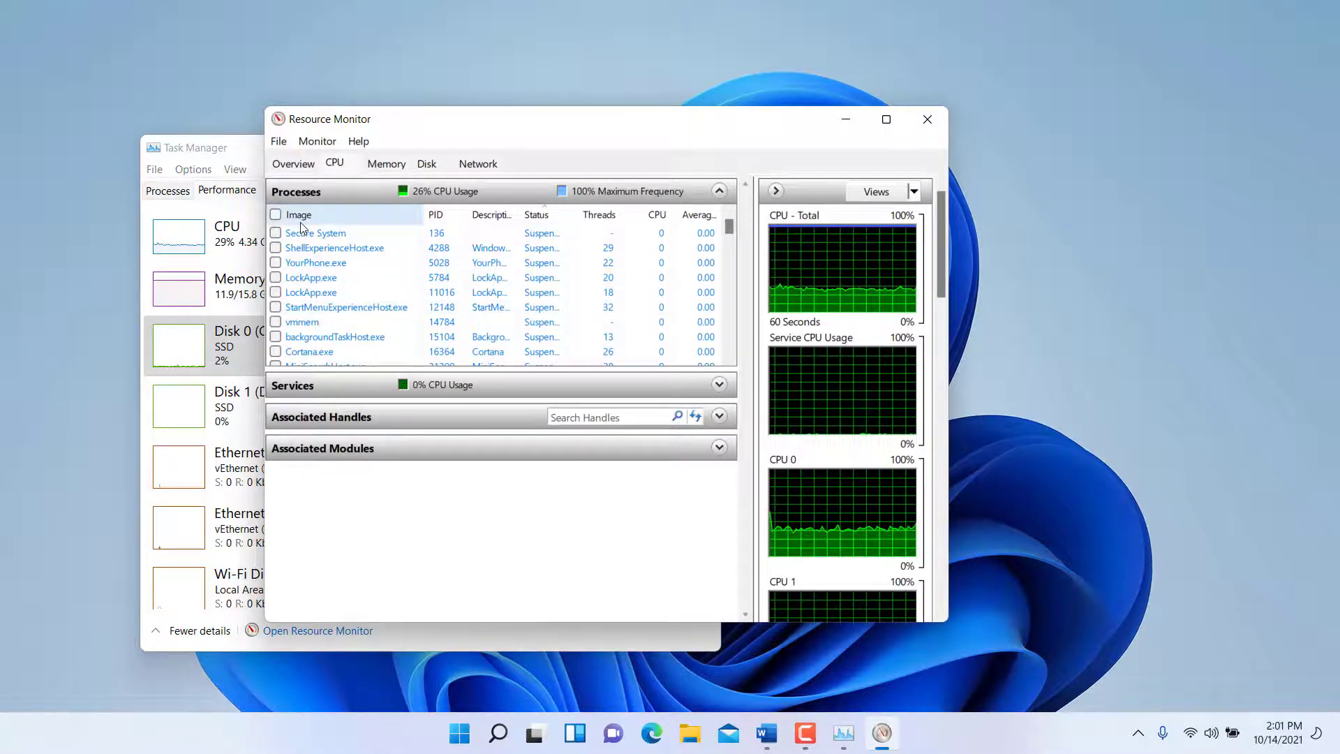
click(384, 163)
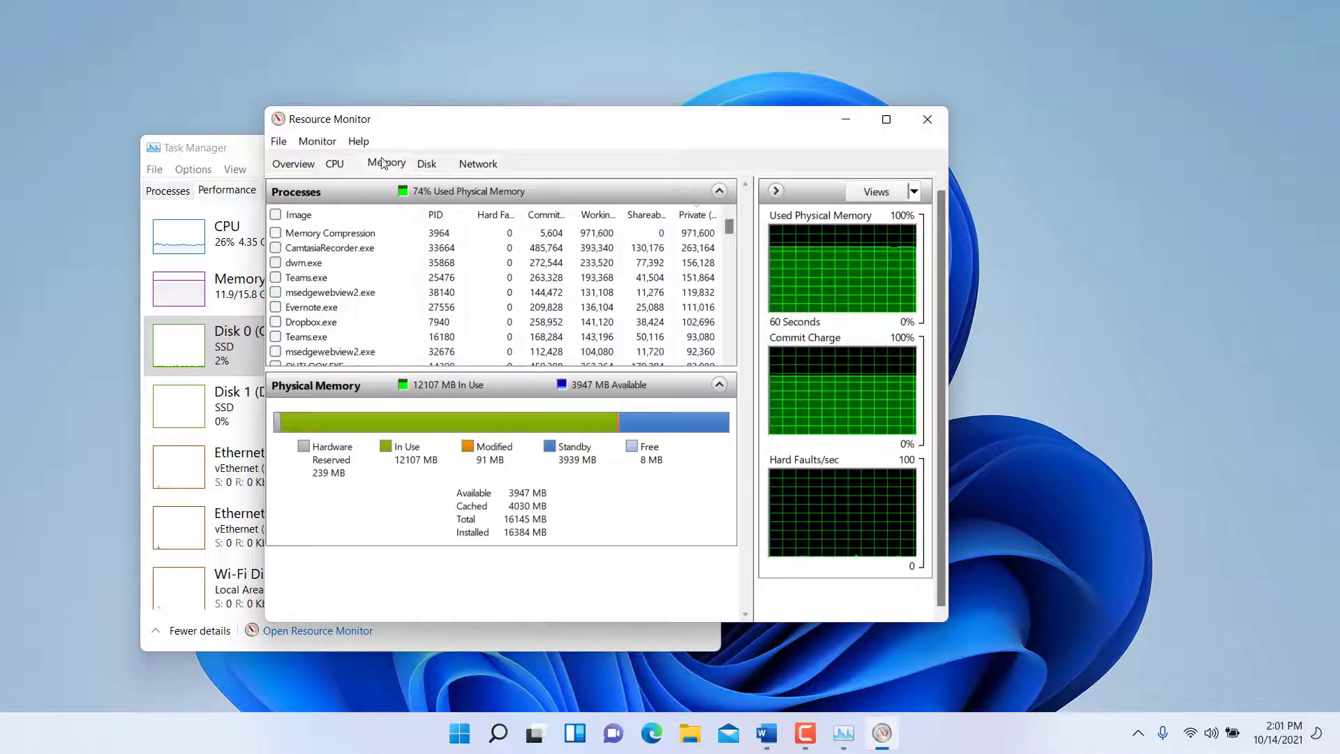
click(426, 164)
click(476, 164)
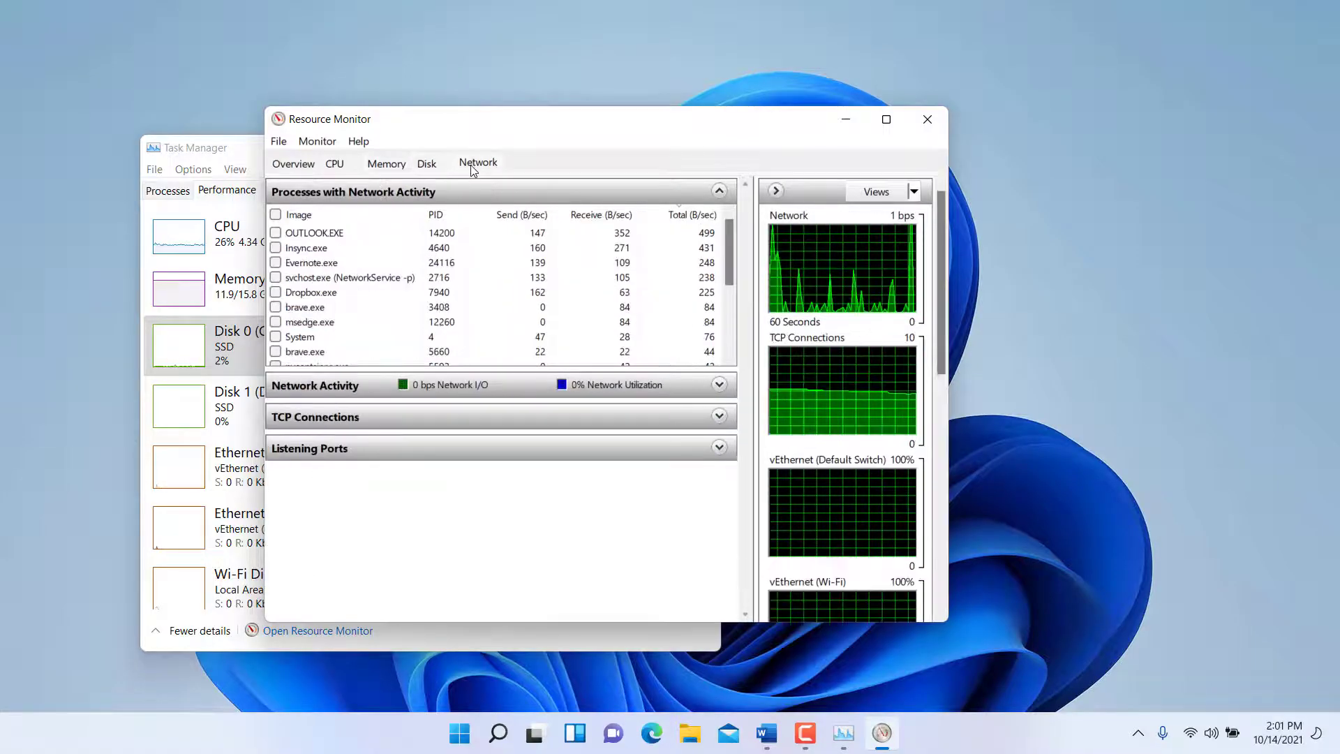
click(388, 166)
click(927, 119)
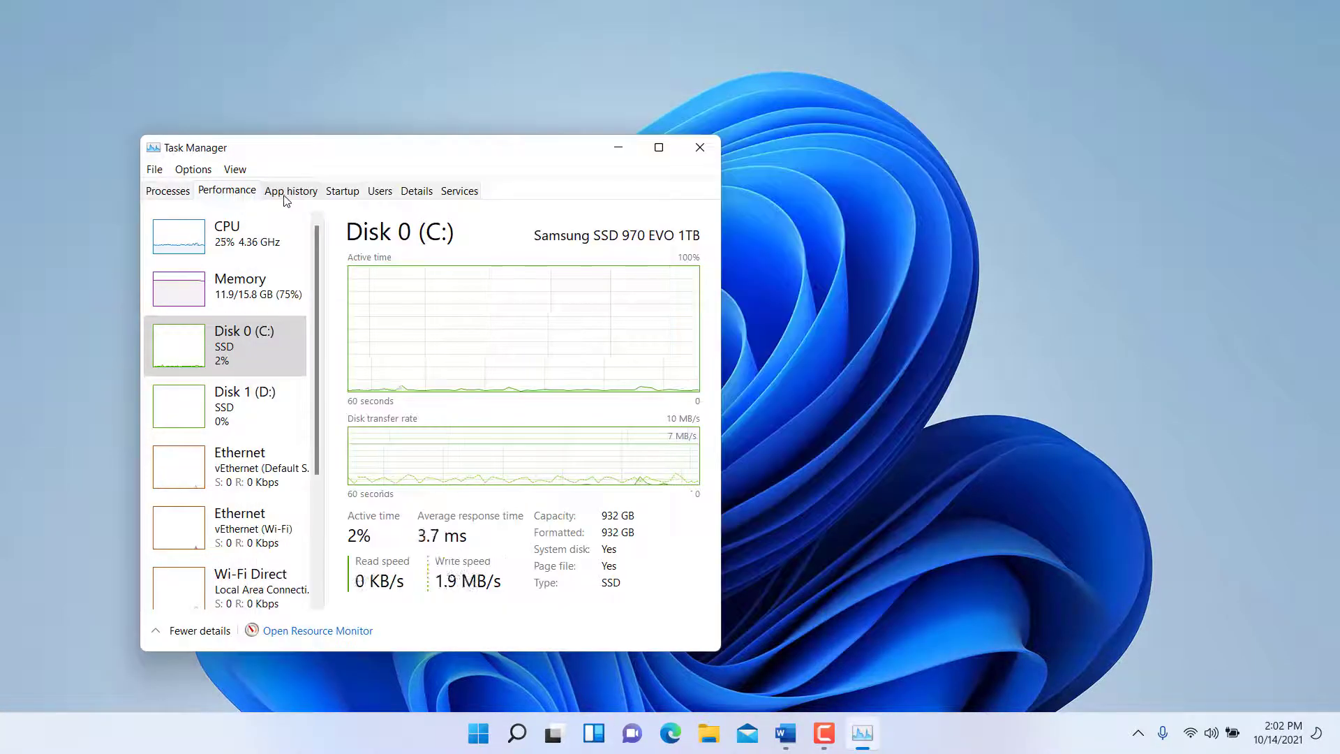
- View App history, then the Startup apps list with status and impact
click(293, 195)
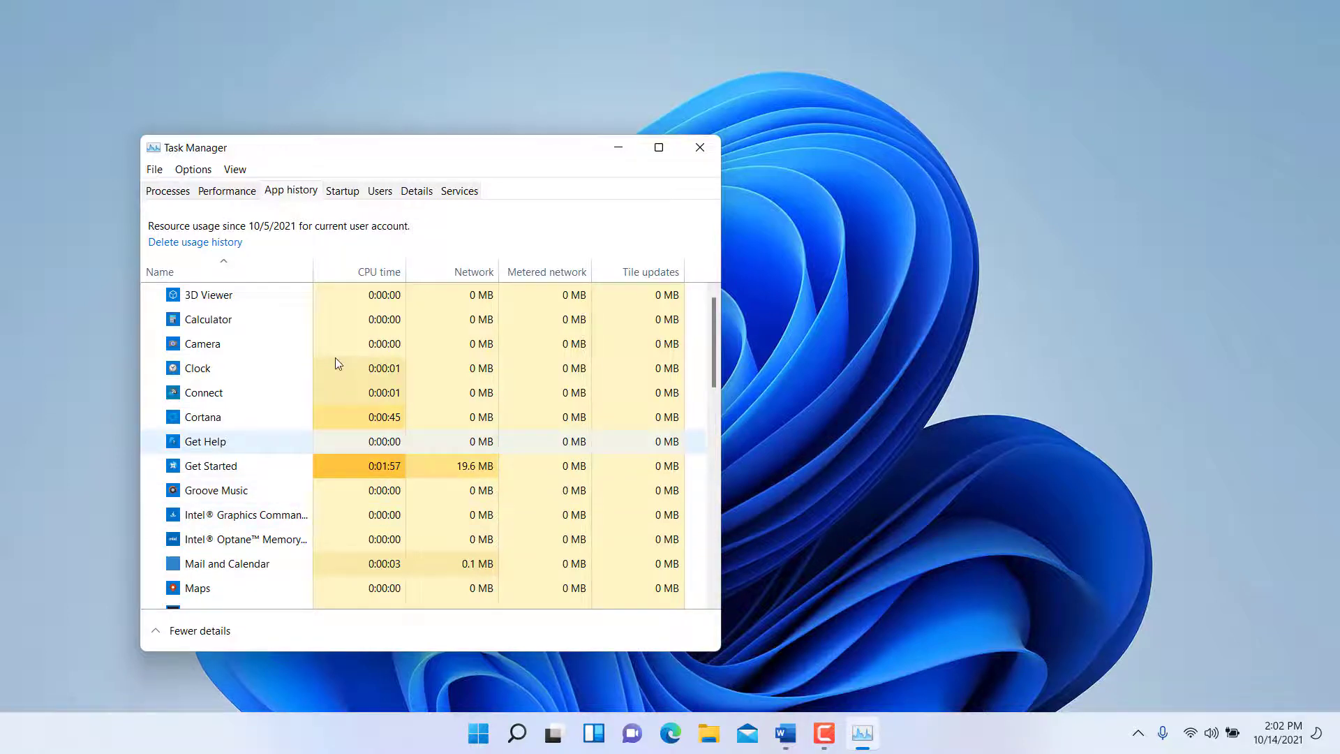
click(344, 192)
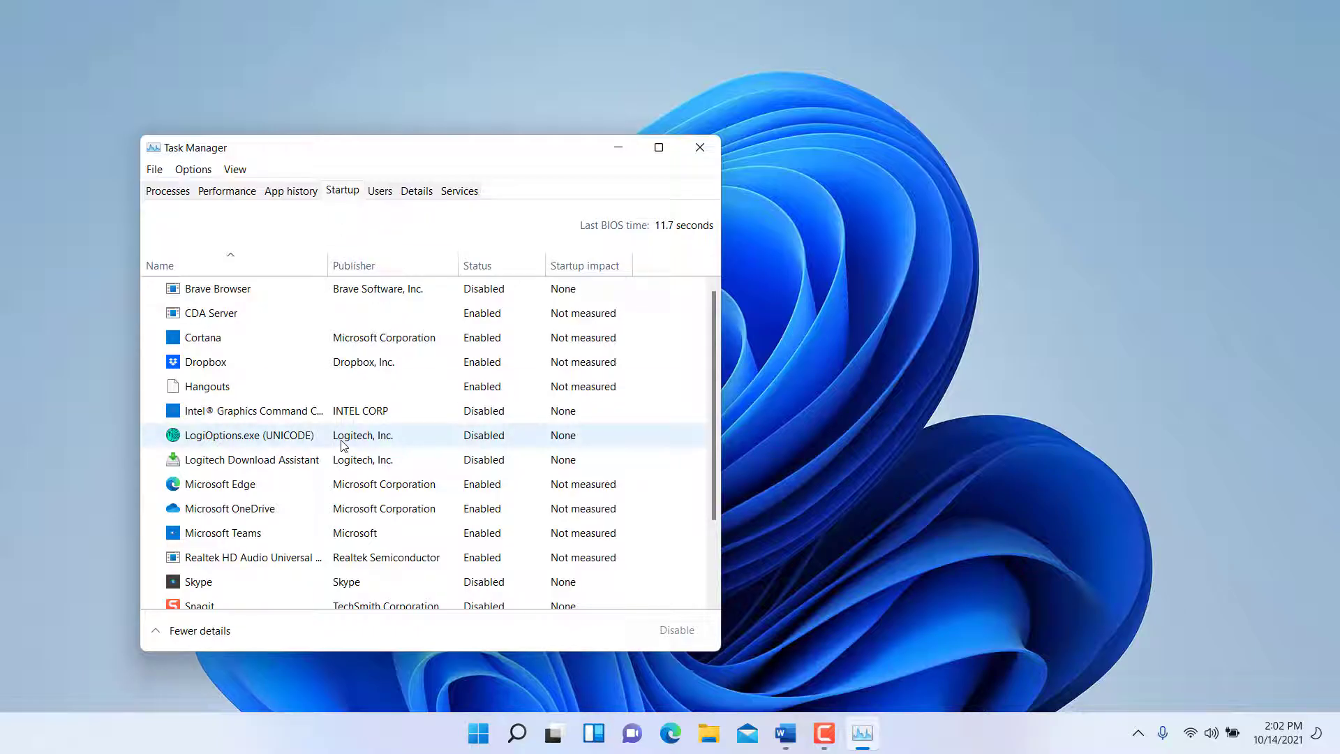
- Disable Microsoft OneDrive at startup, then view the Details process list
click(220, 511)
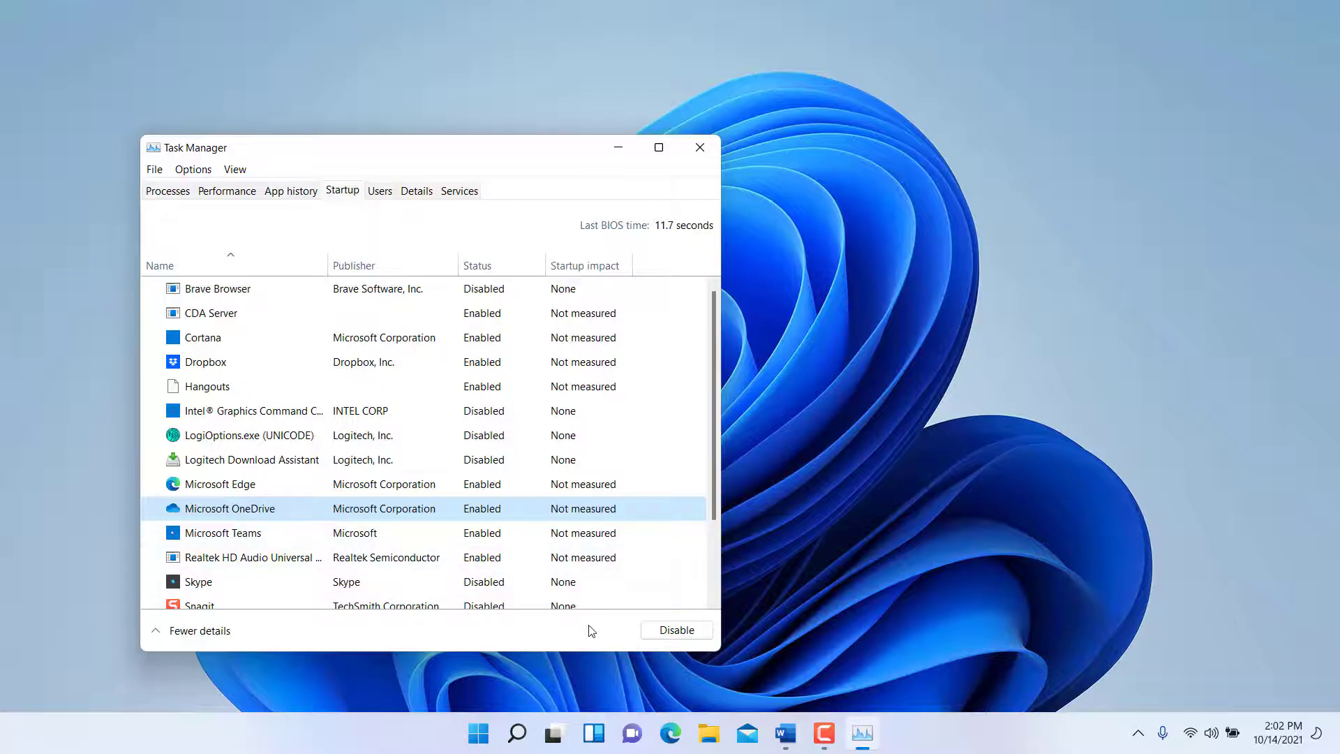
click(655, 634)
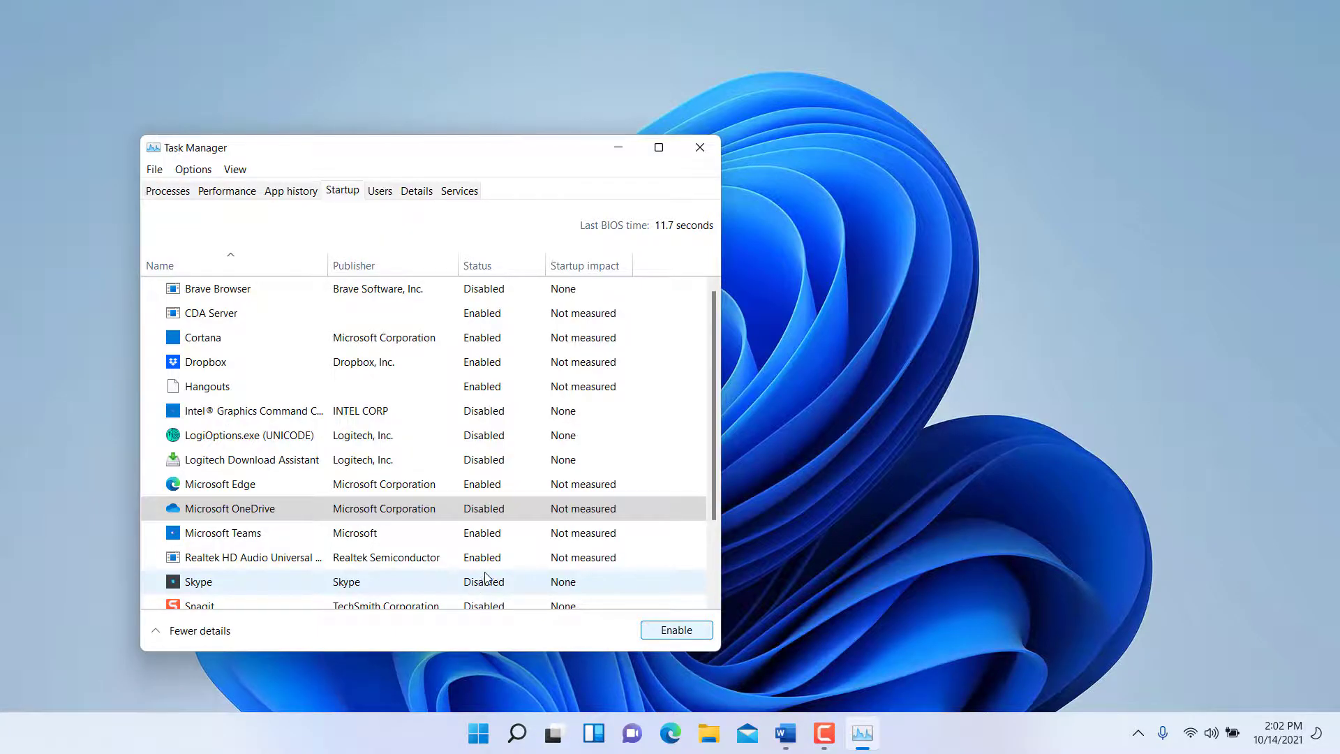
click(416, 190)
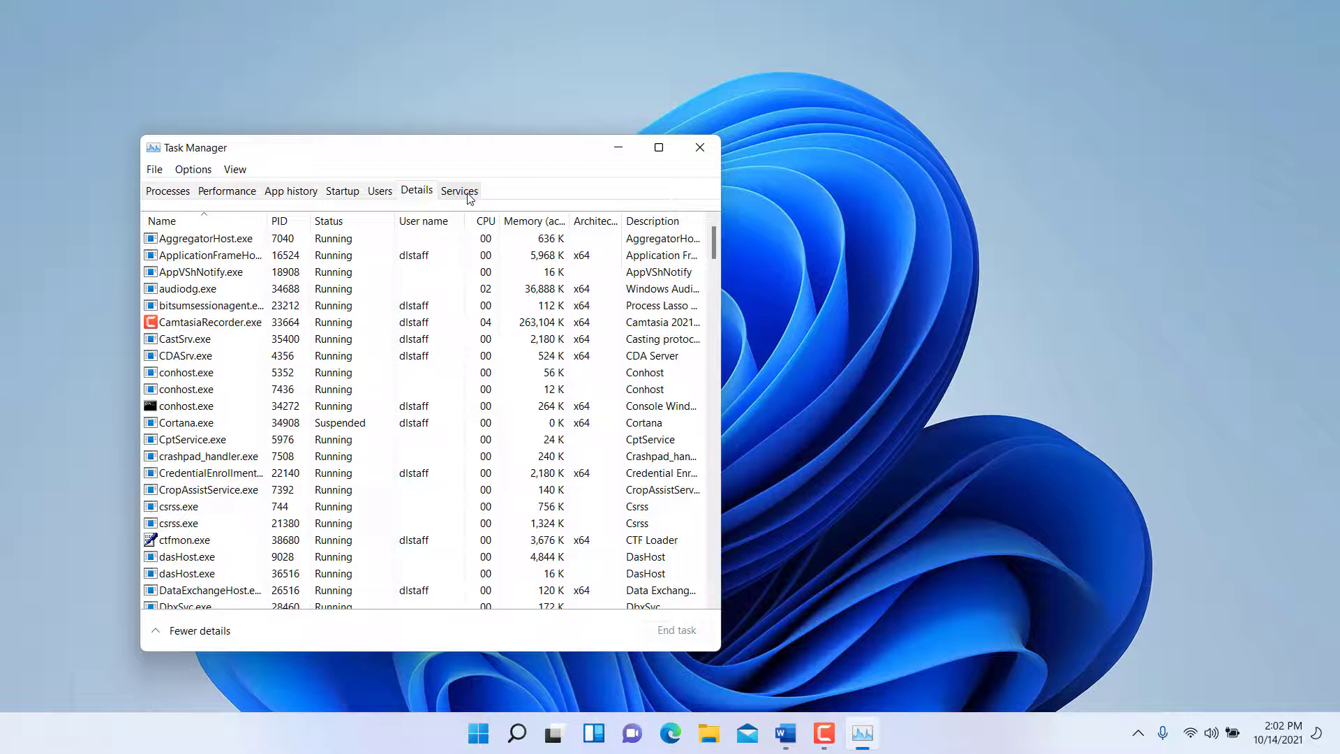
- Scroll the Services list, close Task Manager, and bring up the Ctrl+Alt+Del security screen
click(468, 194)
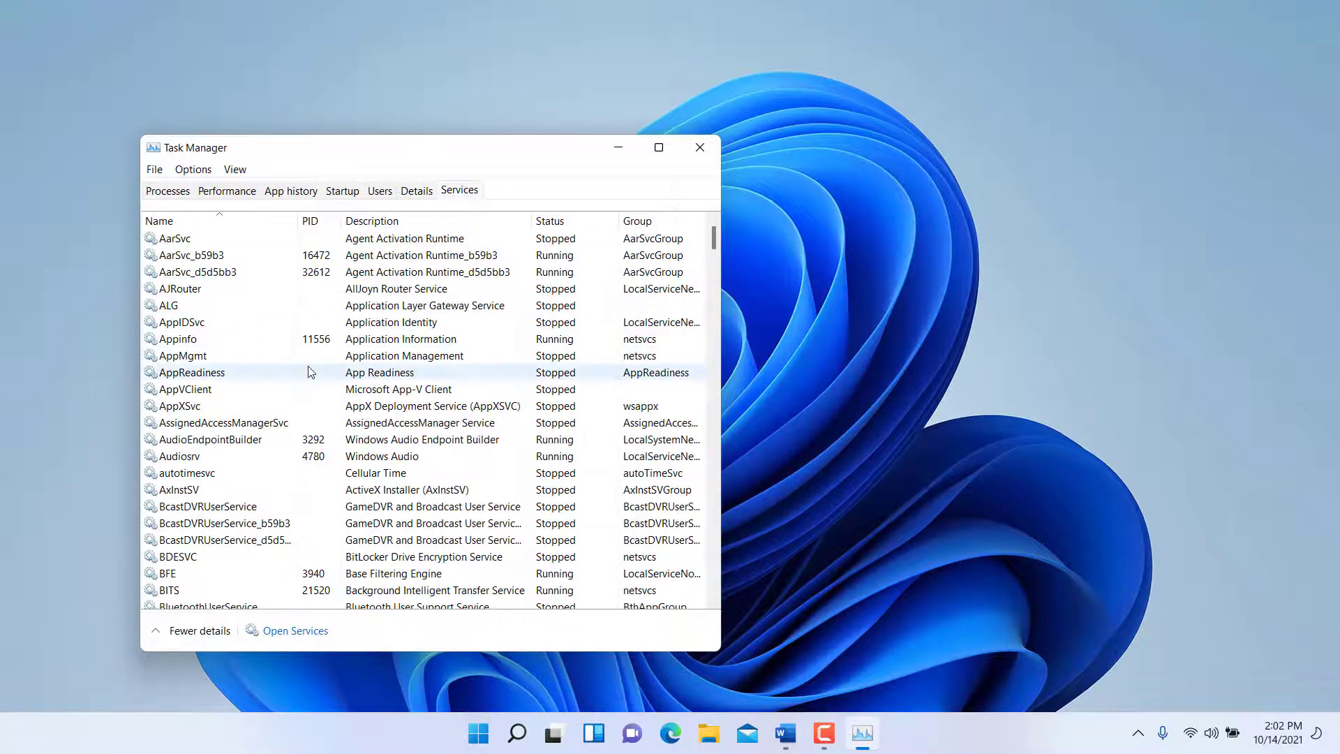
scroll(262, 390, down, 1)
scroll(237, 433, down, 5)
scroll(251, 446, down, 2)
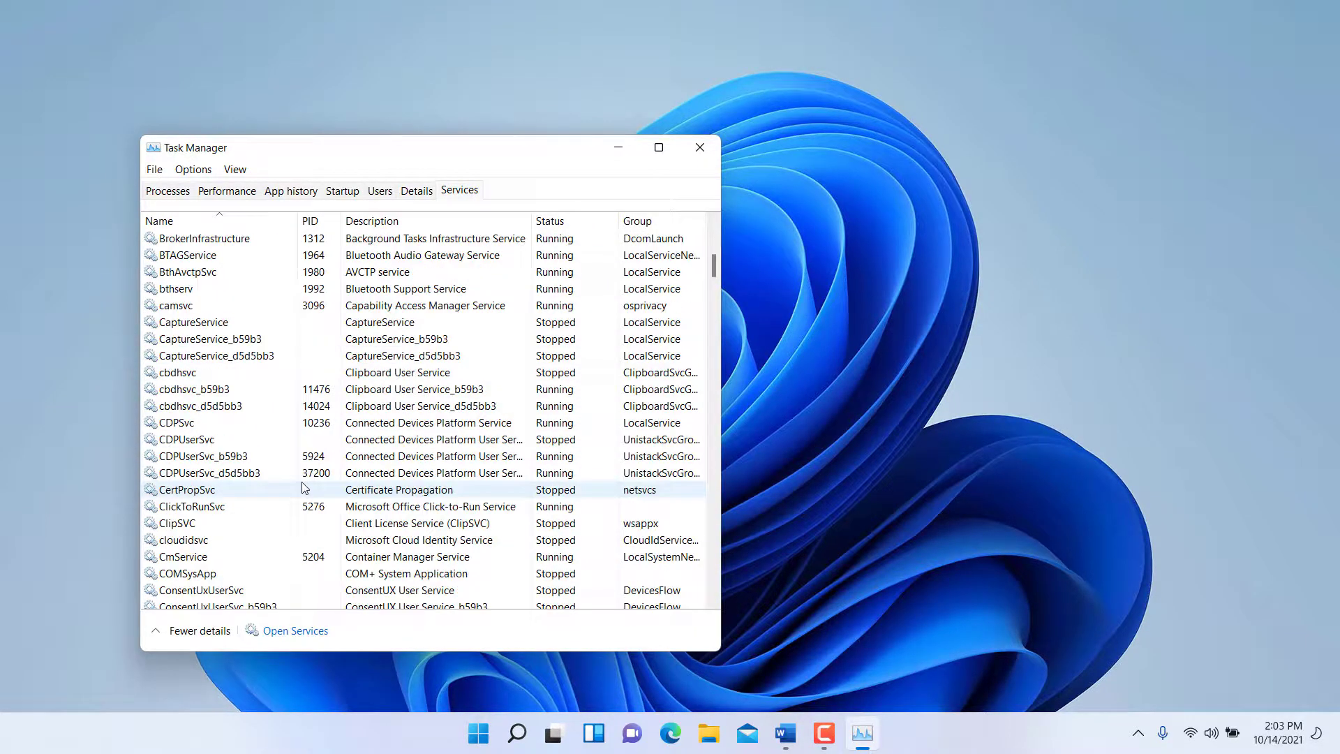
scroll(264, 466, down, 3)
scroll(263, 466, down, 4)
scroll(263, 466, down, 2)
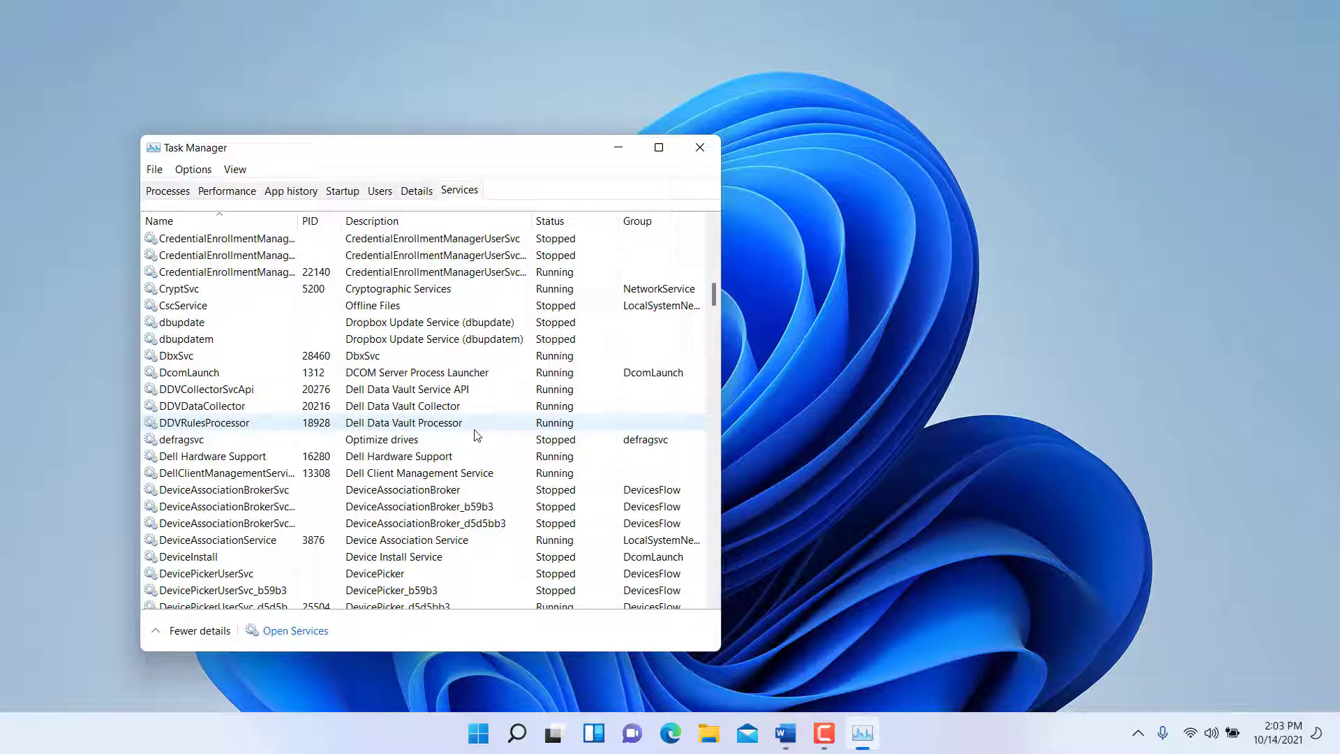
click(700, 148)
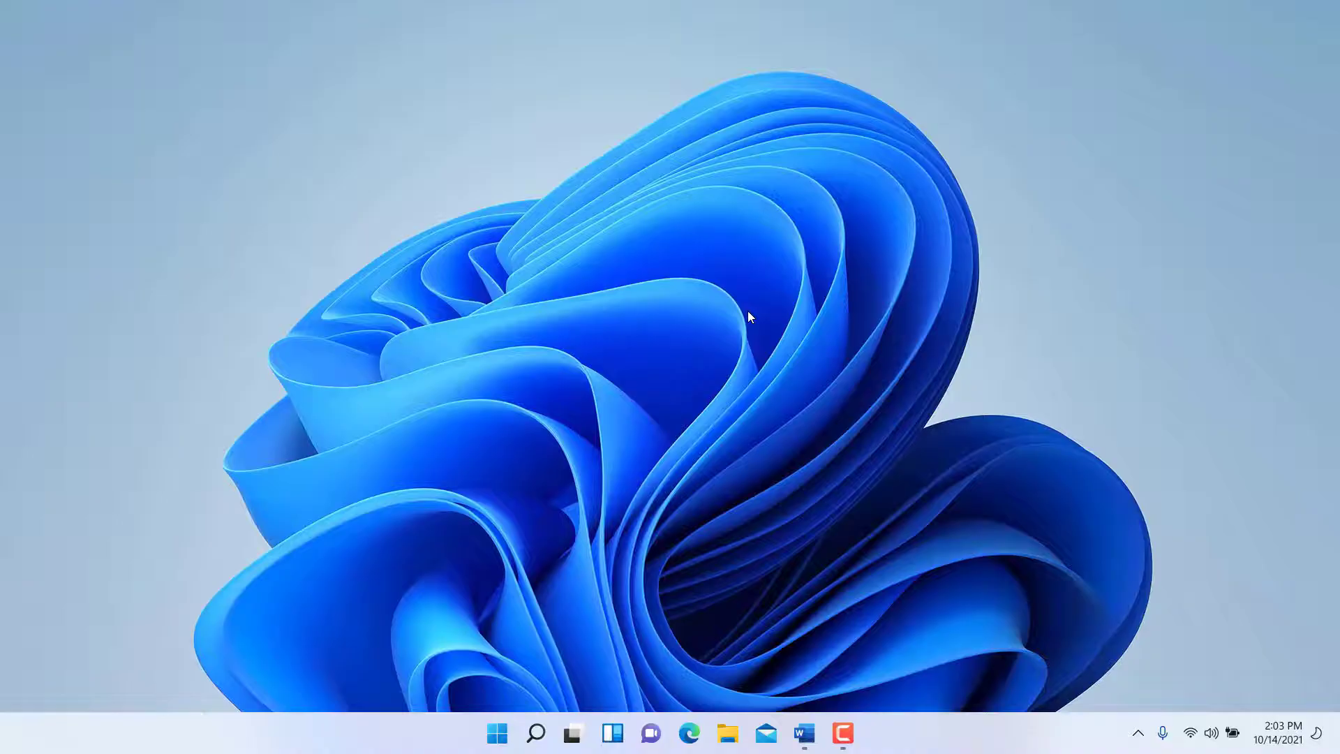
key(ctrl+alt+Delete)
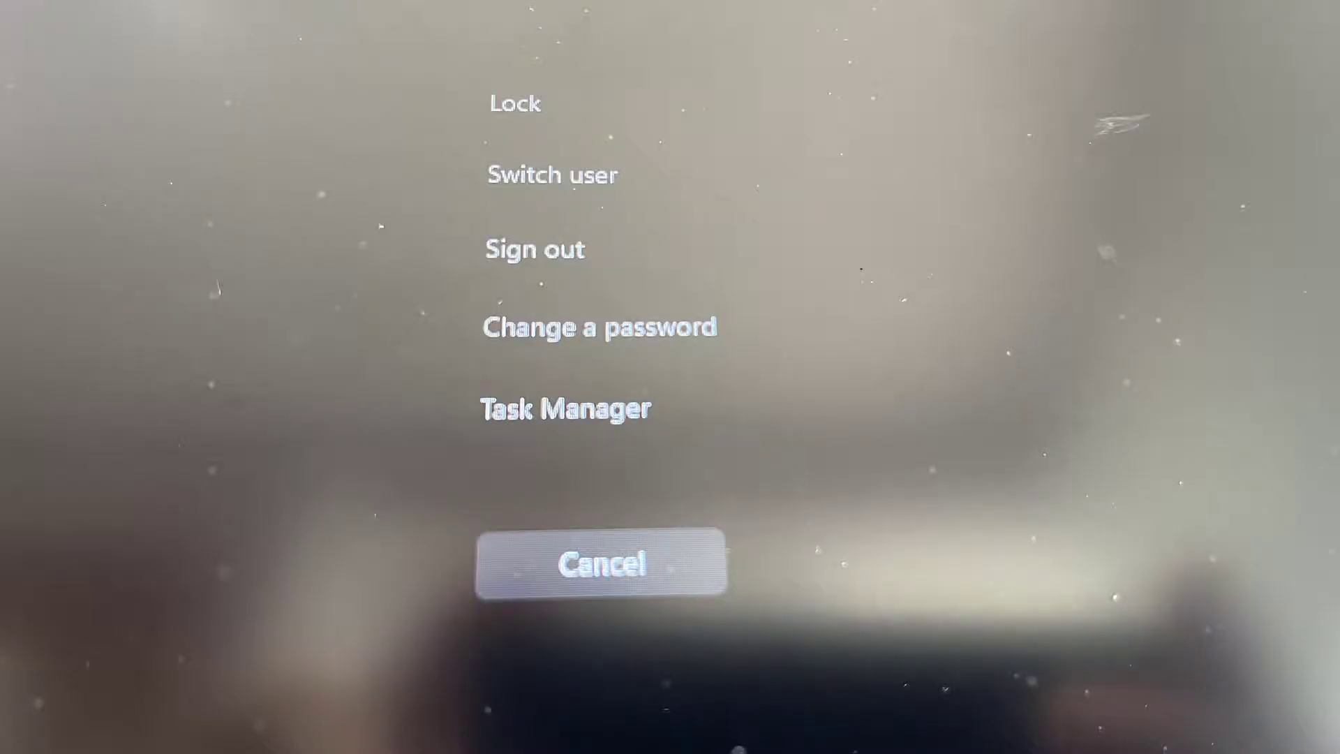